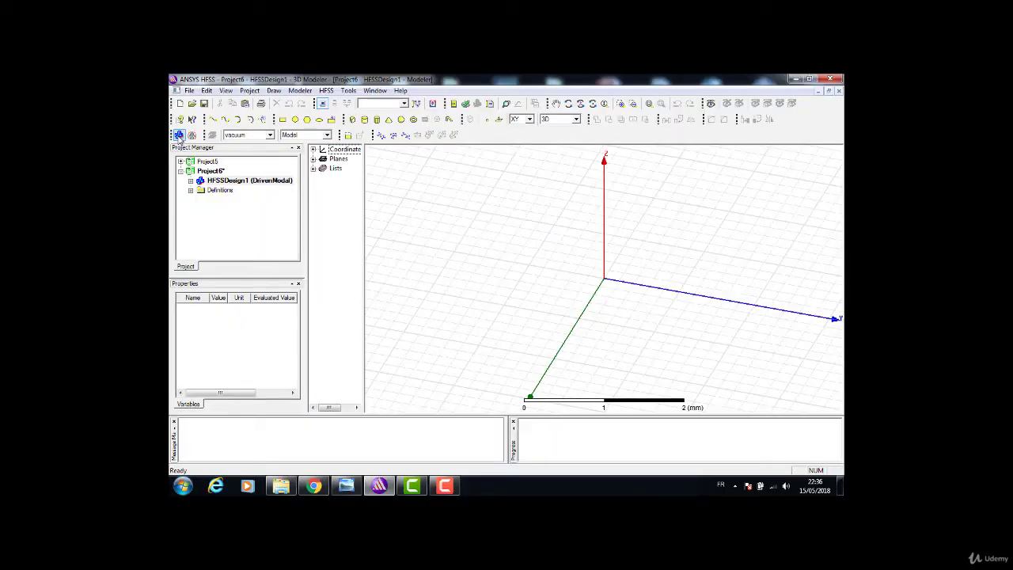
Step: Keep HFSSDesign1's solution type as Driven Modal with Network Analysis
right_click(220, 184)
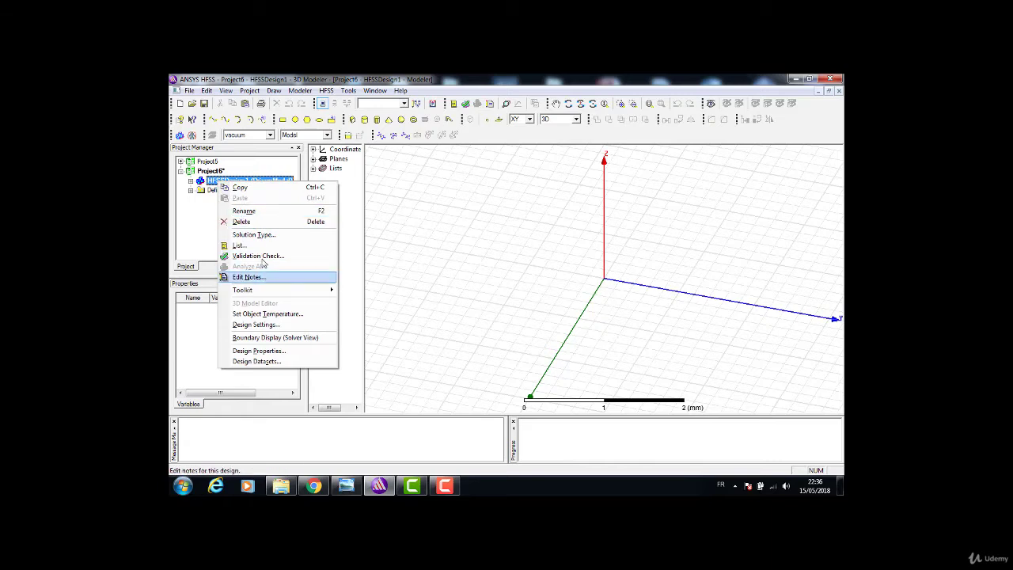
left_click(257, 237)
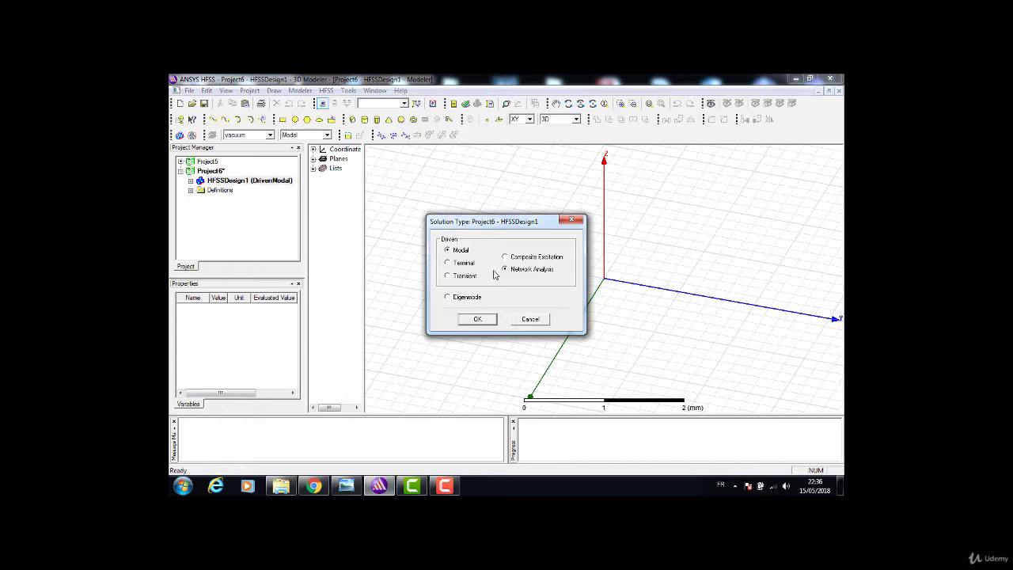
left_click(479, 317)
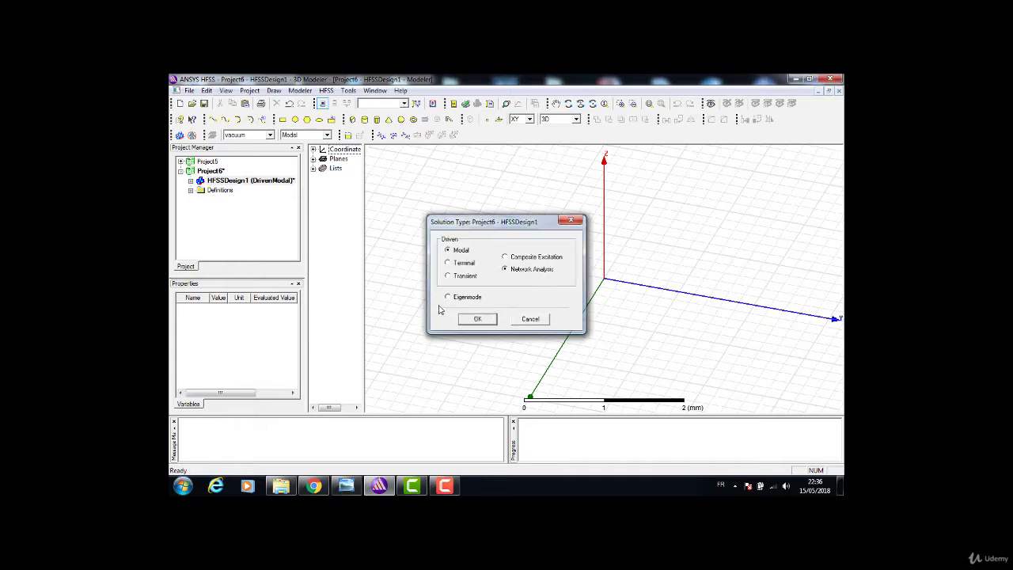
right_click(230, 181)
Step: Add a design variable named frequency with value 5.4 GHz
left_click(275, 351)
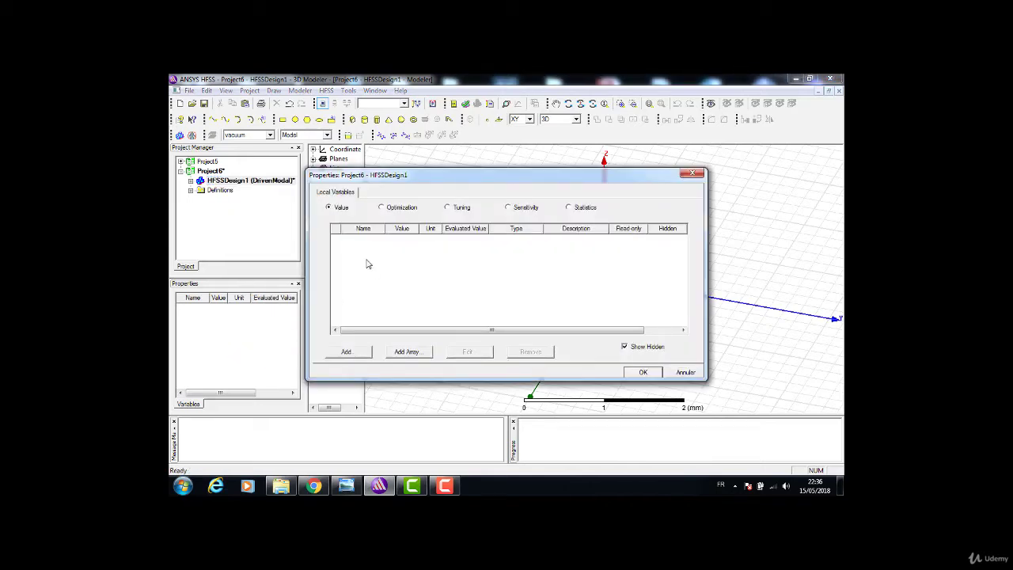
left_click(354, 353)
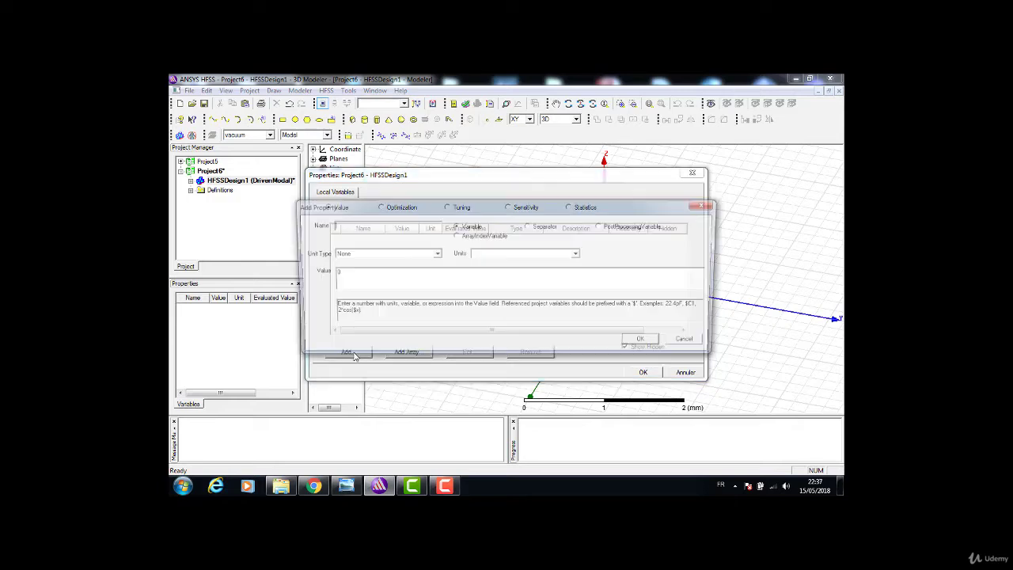
type("f")
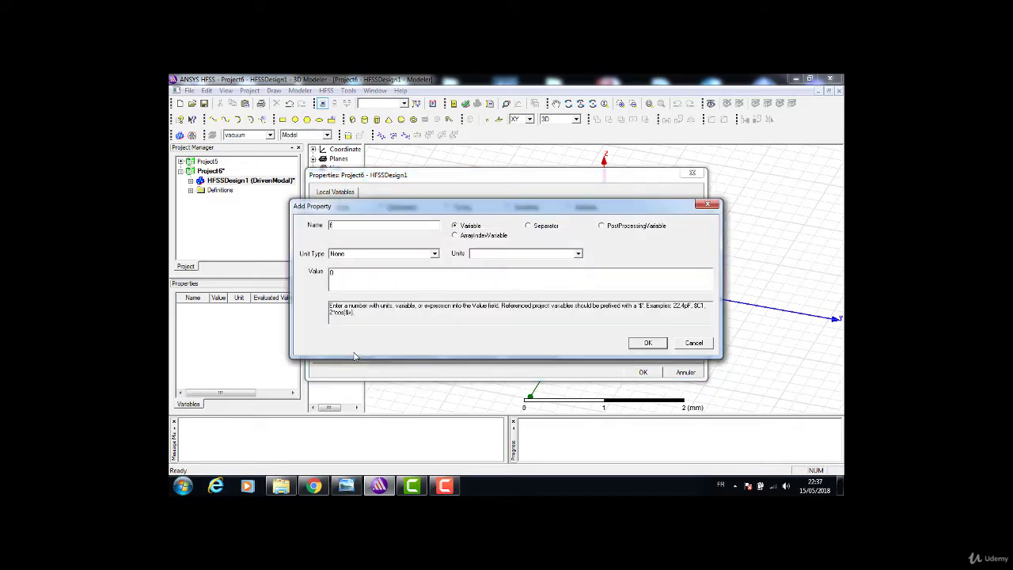
type("requency")
double_click(321, 272)
type("5.4 GHz")
left_click(632, 342)
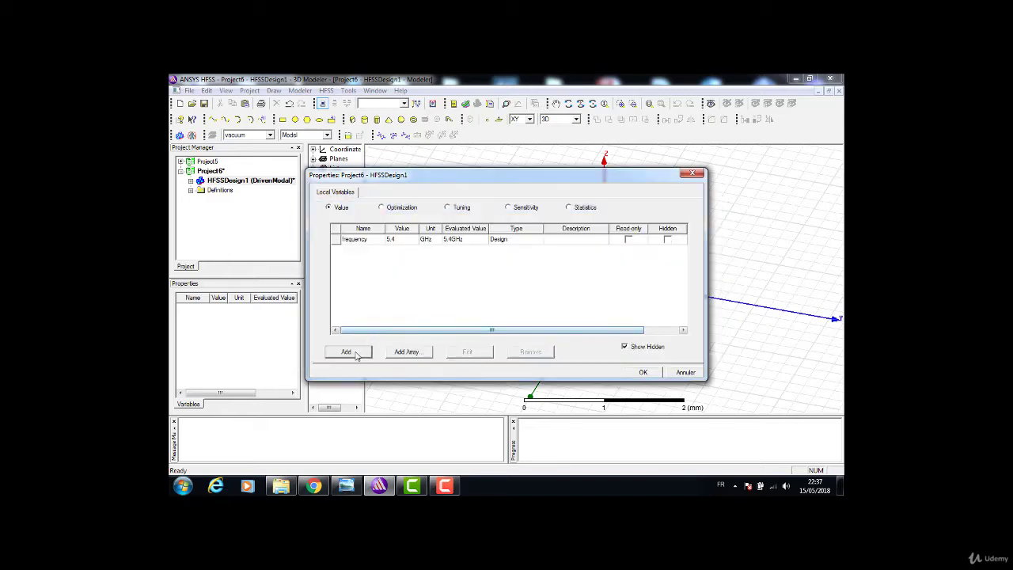
Step: Add the variable lambda = c0/frequency and close Design Properties
left_click(356, 353)
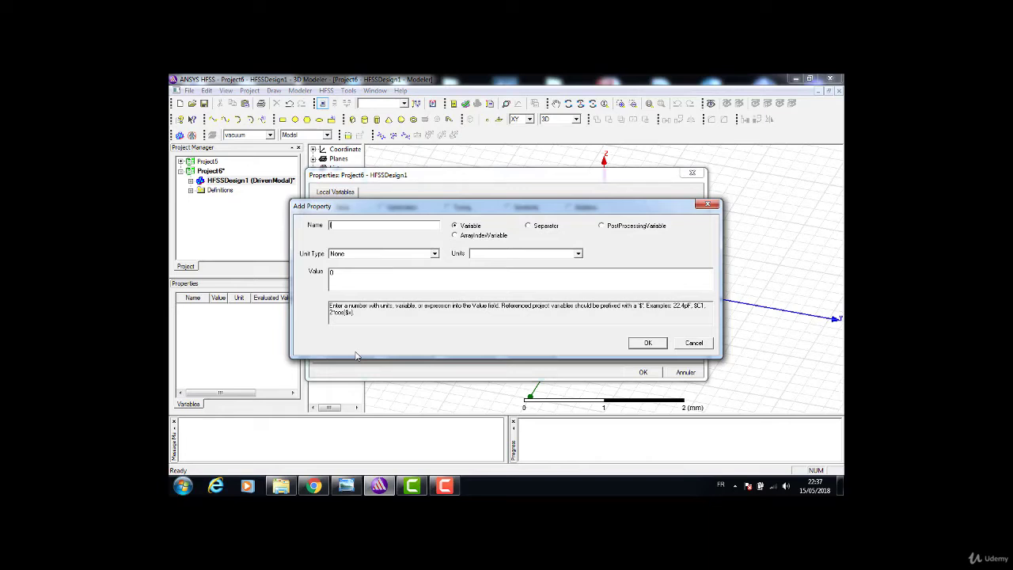
type("lambda")
type("c")
type("/frequency")
left_click(653, 343)
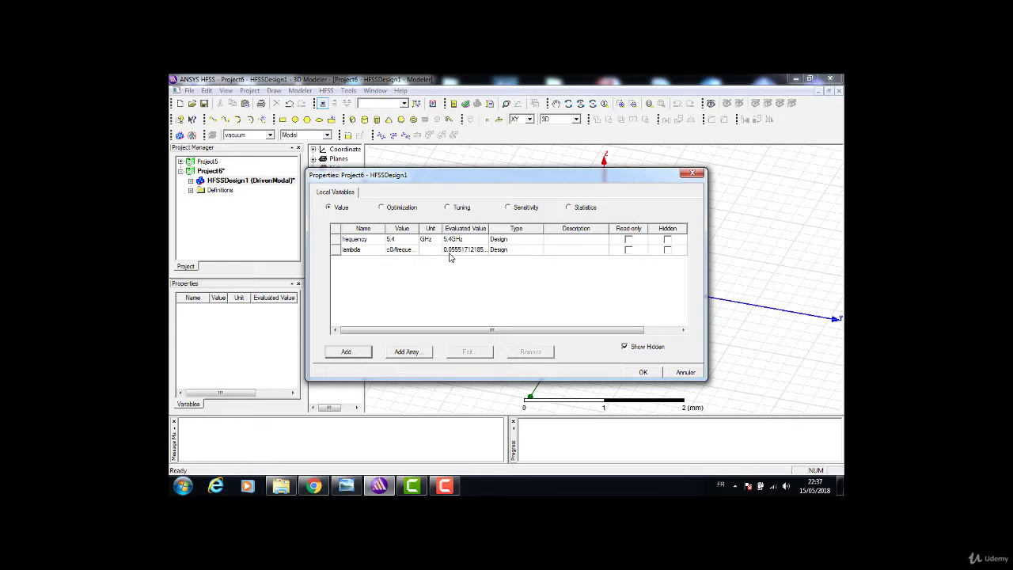
left_click(642, 372)
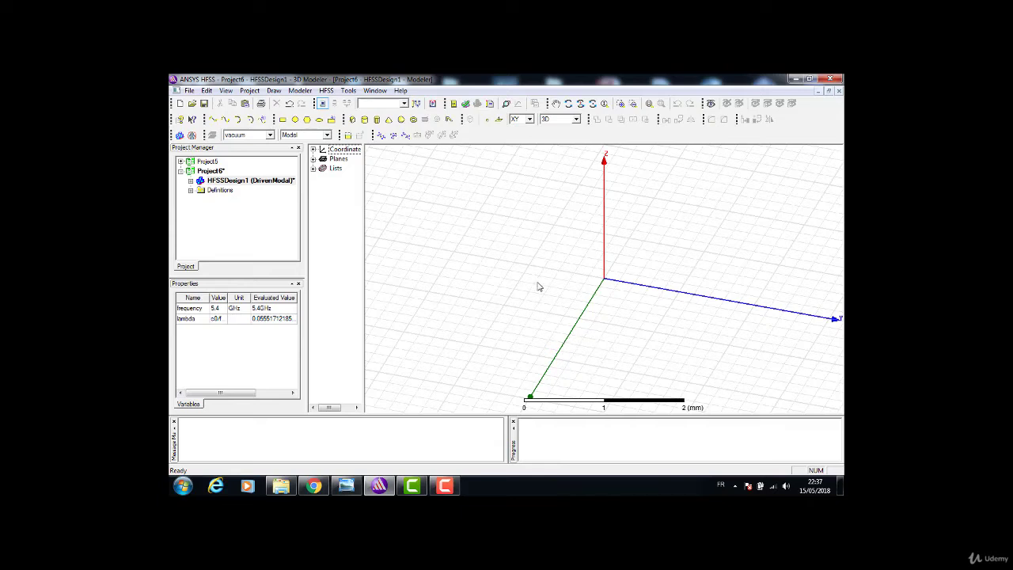
left_click(300, 90)
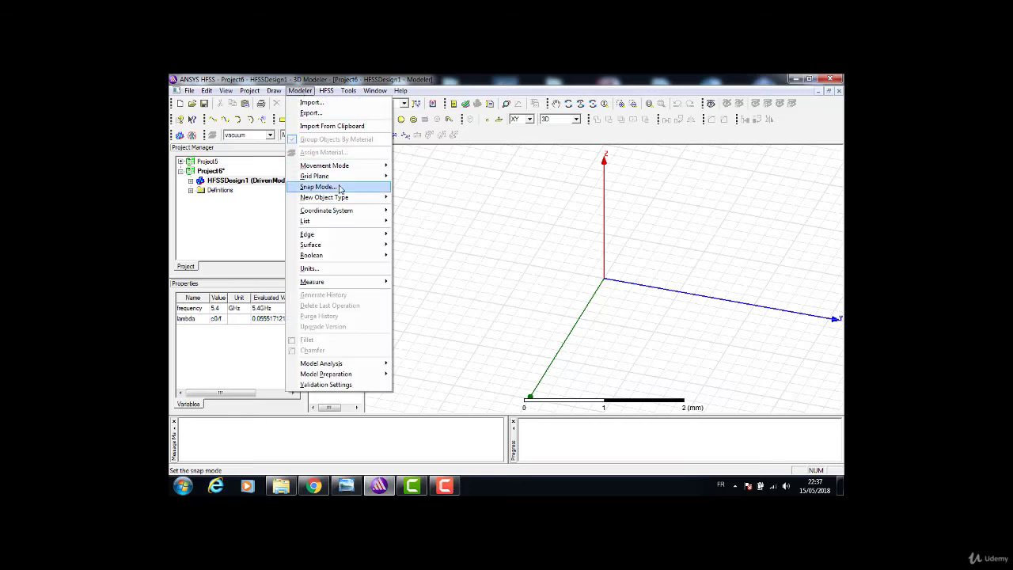
left_click(326, 269)
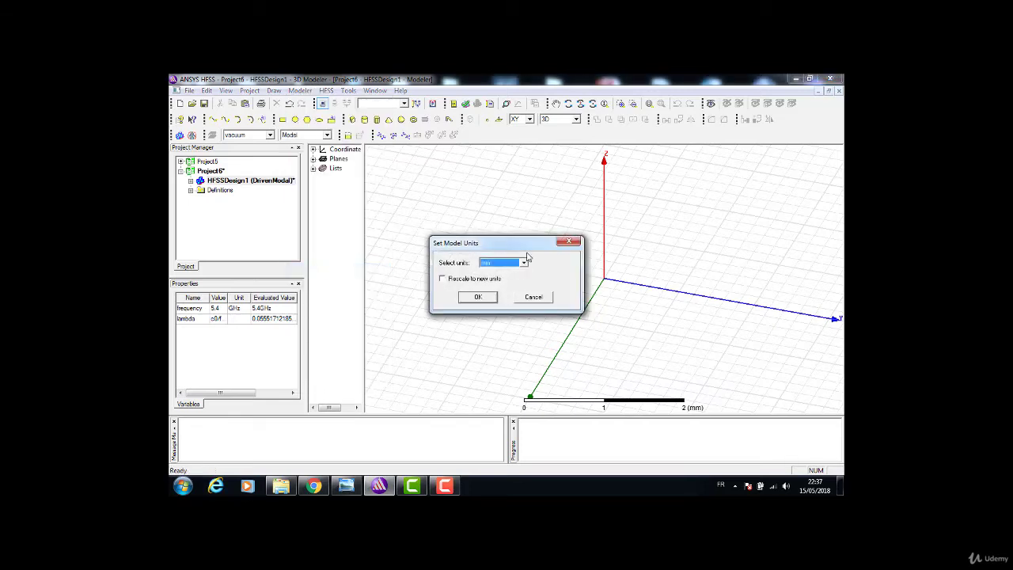
left_click(479, 298)
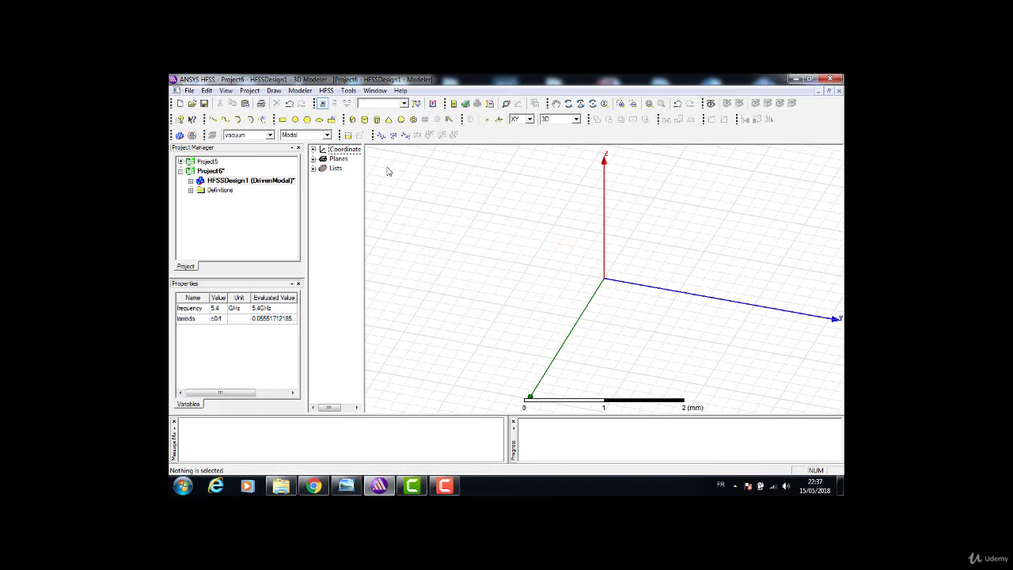
Step: Draw Cylinder1 centred on the origin and extending downward, and widen the model tree
left_click(364, 121)
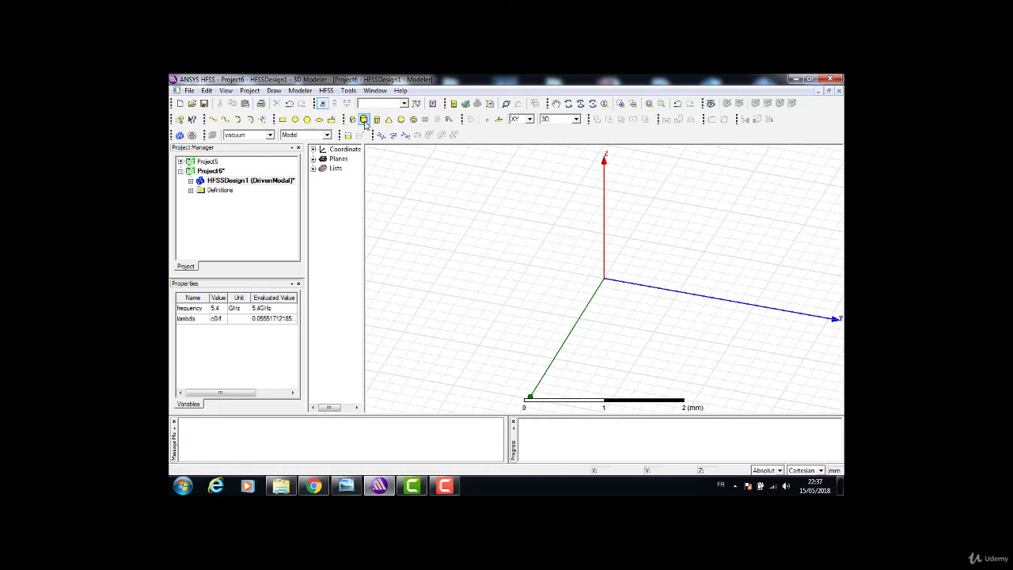
left_click(603, 281)
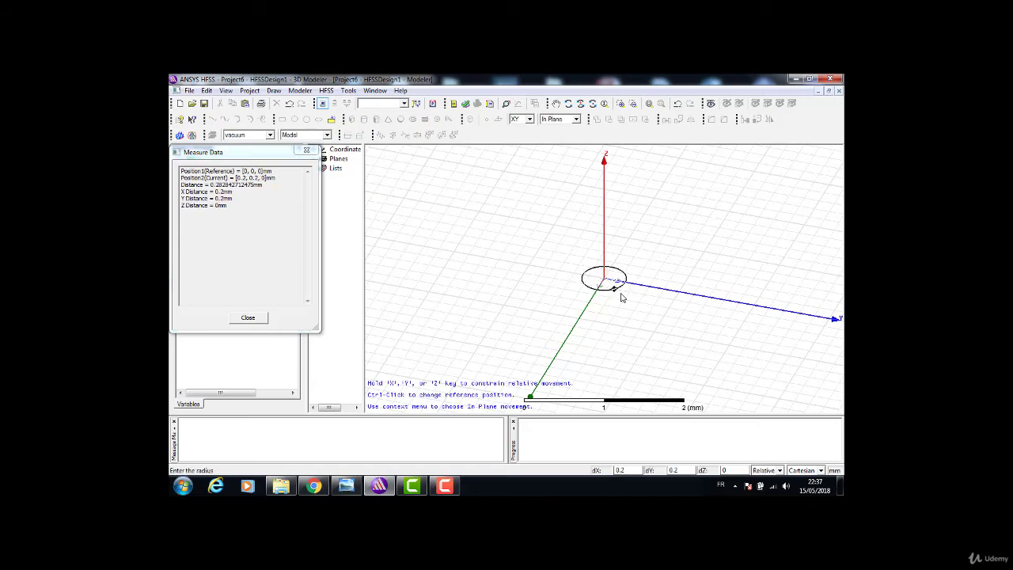
left_click(625, 299)
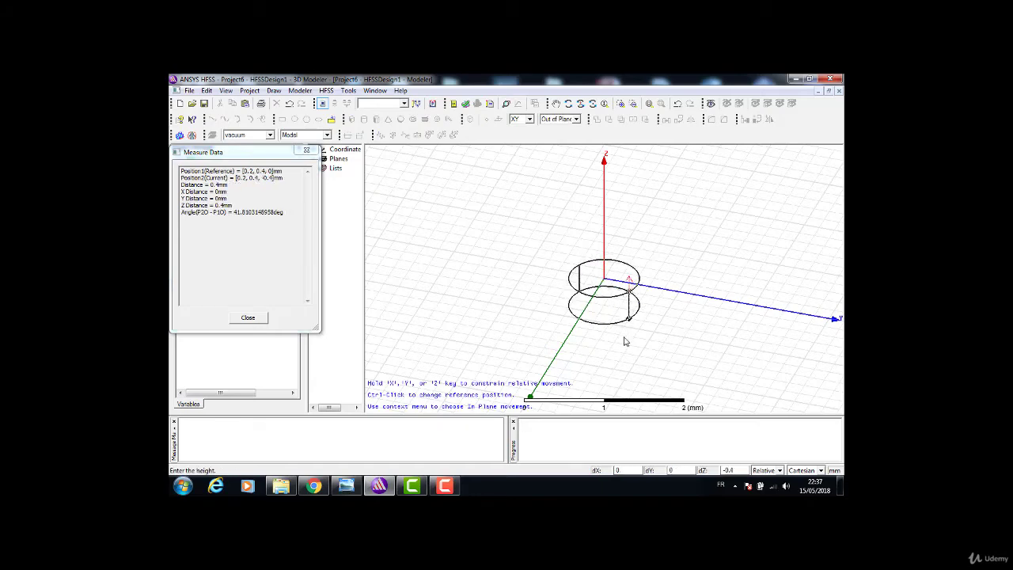
left_click(625, 352)
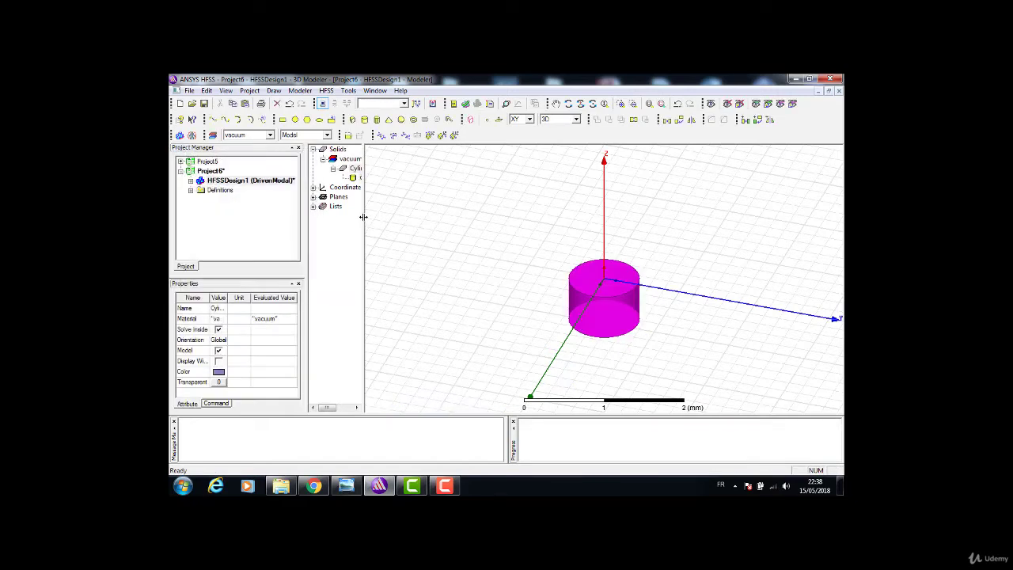
left_click_drag(364, 216, 416, 216)
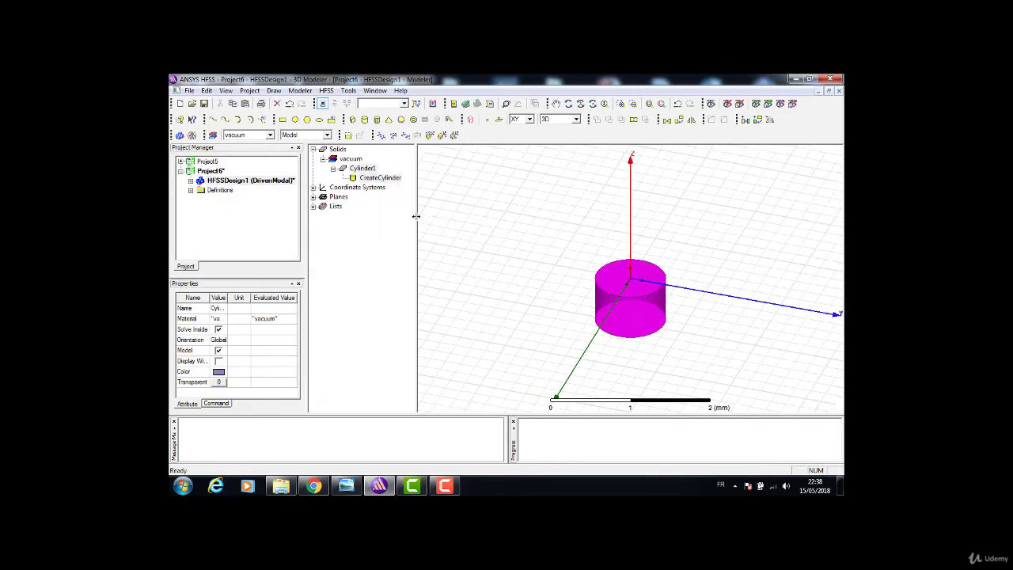
Step: Assign the pec material to Cylinder1
left_click(361, 169)
right_click(362, 171)
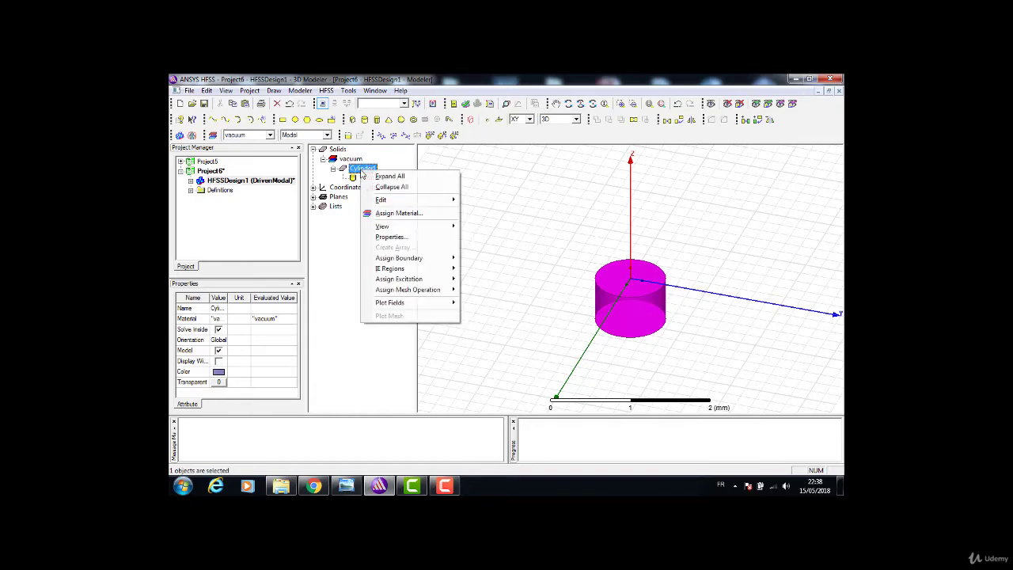
left_click(392, 238)
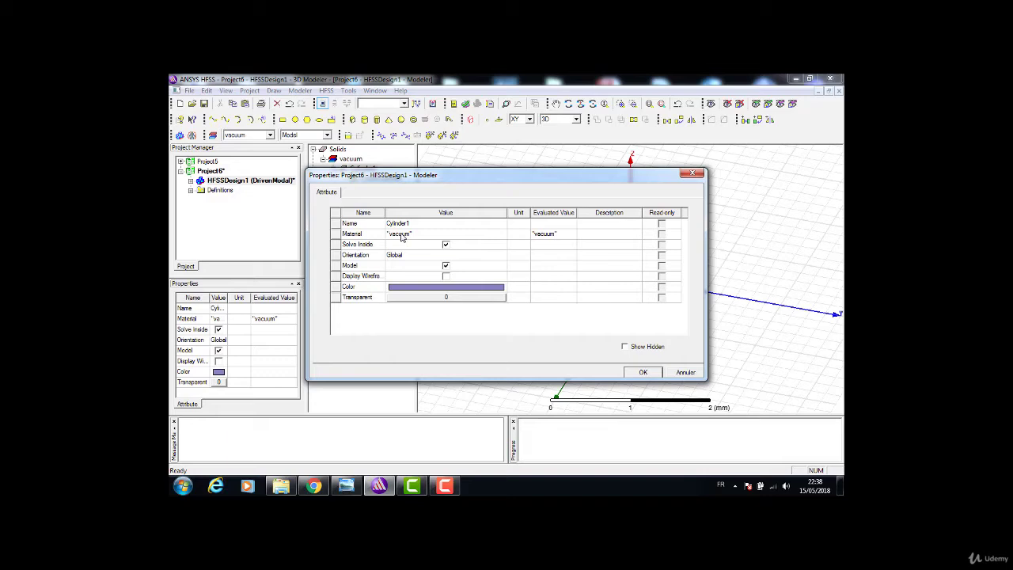
left_click(402, 234)
left_click(402, 244)
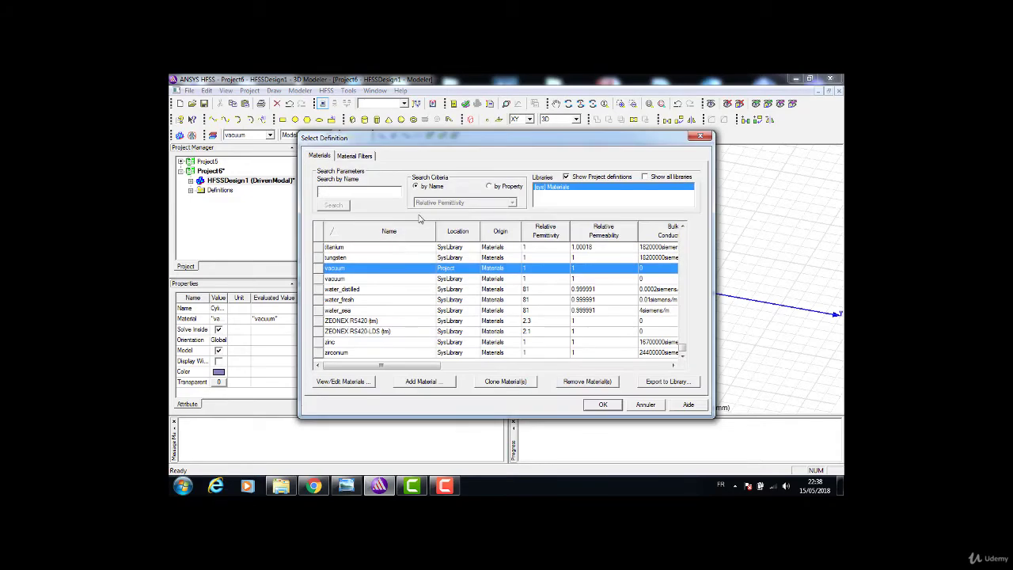
left_click(362, 190)
type("pecc")
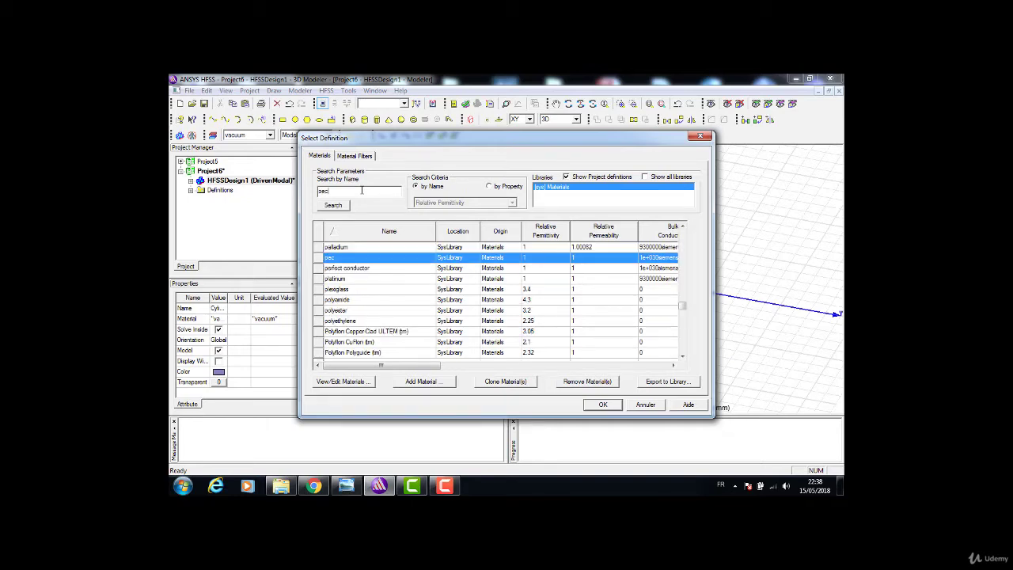
left_click(350, 258)
left_click(602, 404)
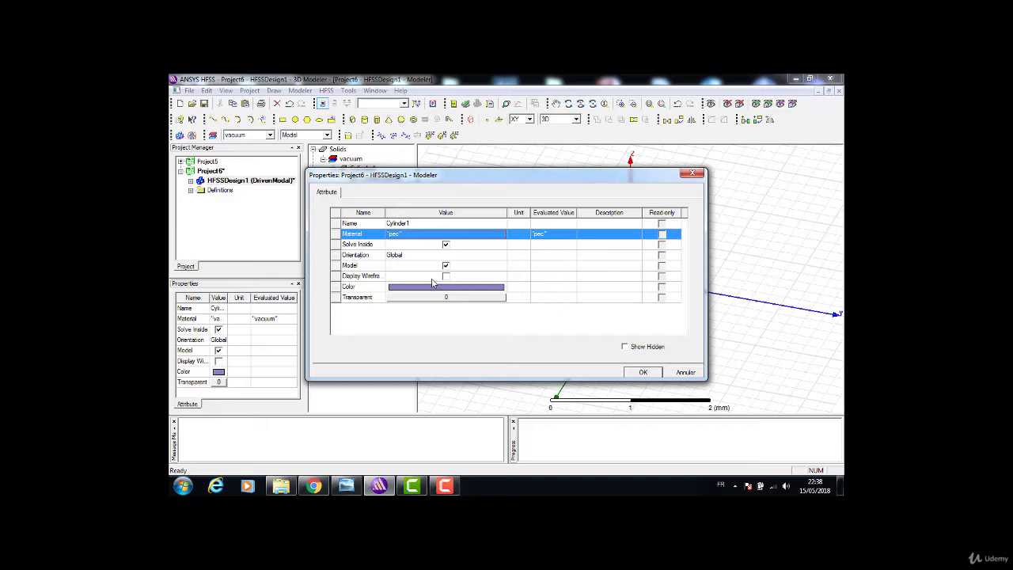
Step: Set Cylinder1's transparency to 0.5 and apply the attributes
left_click(438, 301)
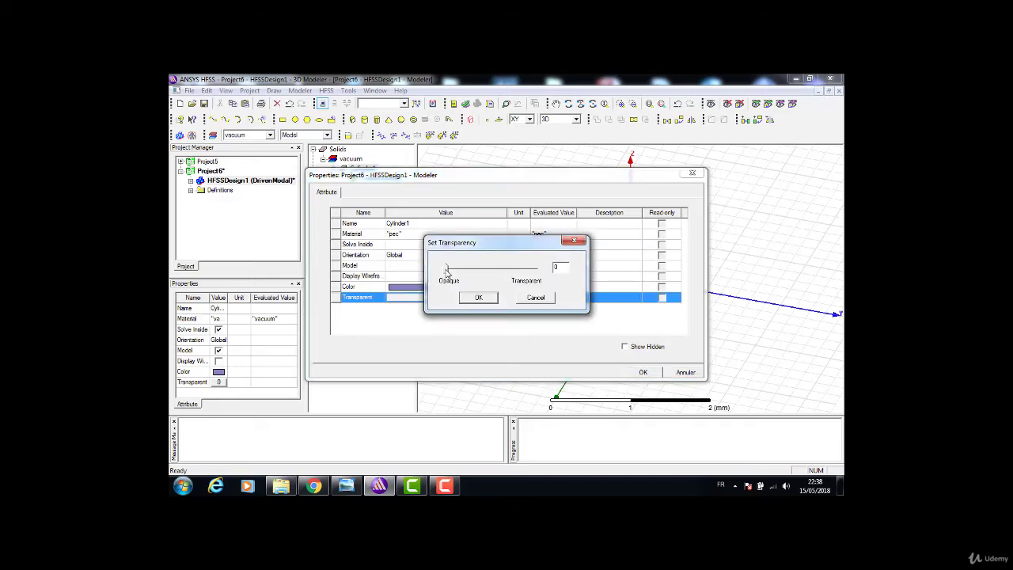
left_click_drag(446, 270, 491, 277)
left_click(490, 298)
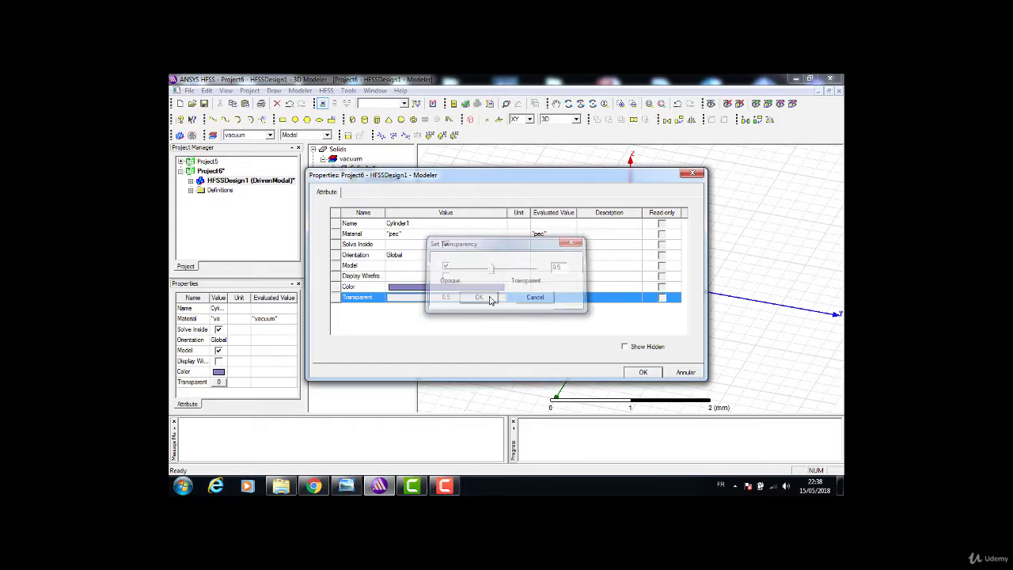
left_click(643, 373)
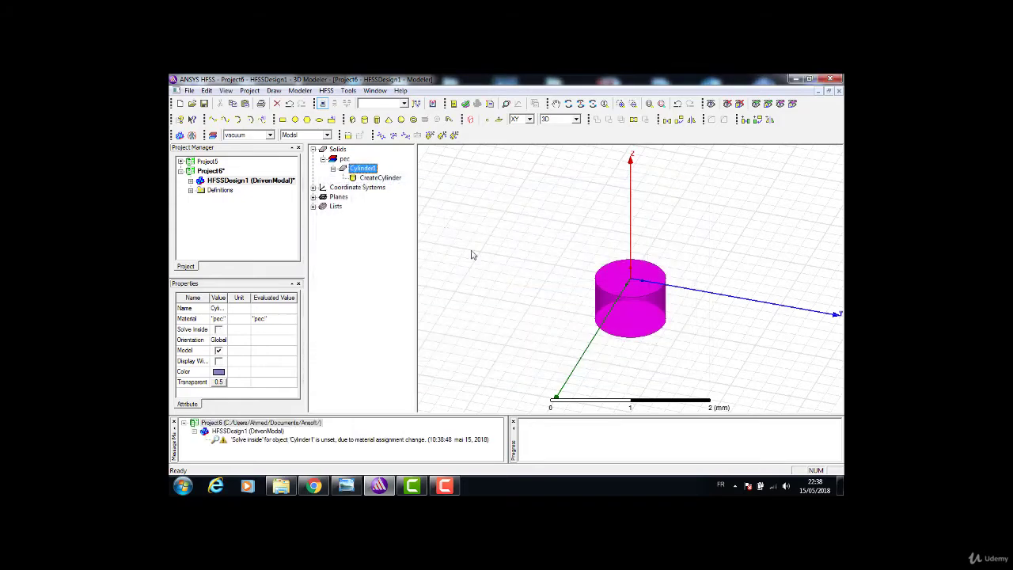
Step: Set Cylinder1's creation radius to 0.95 cm and its height to 1.5 cm
left_click(375, 178)
right_click(375, 178)
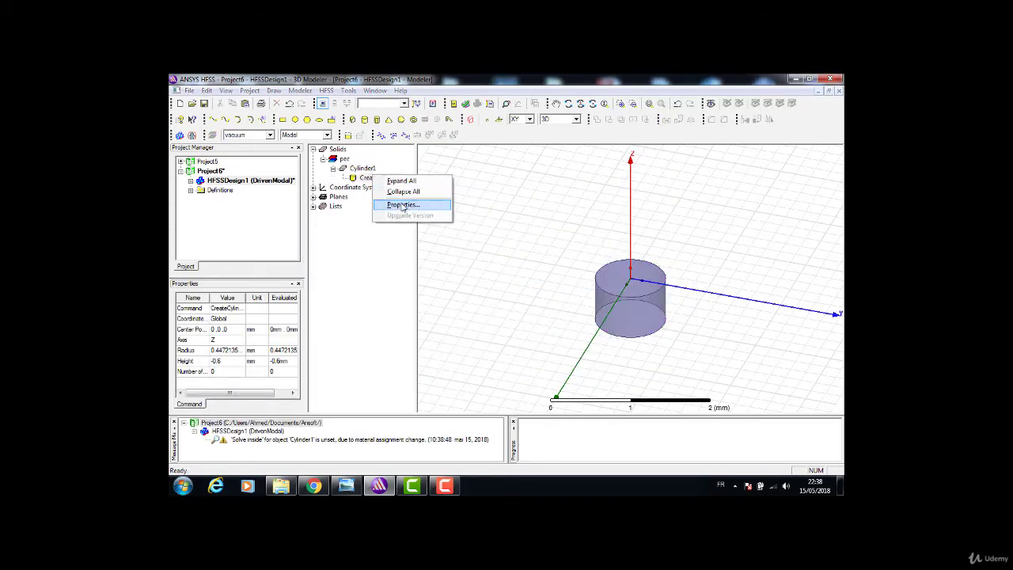
left_click(402, 207)
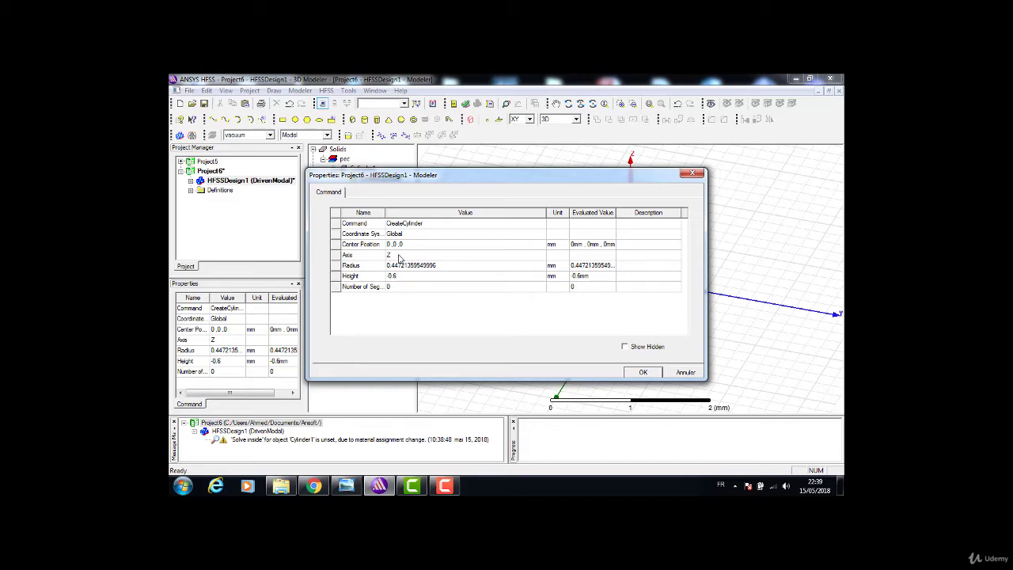
left_click(439, 271)
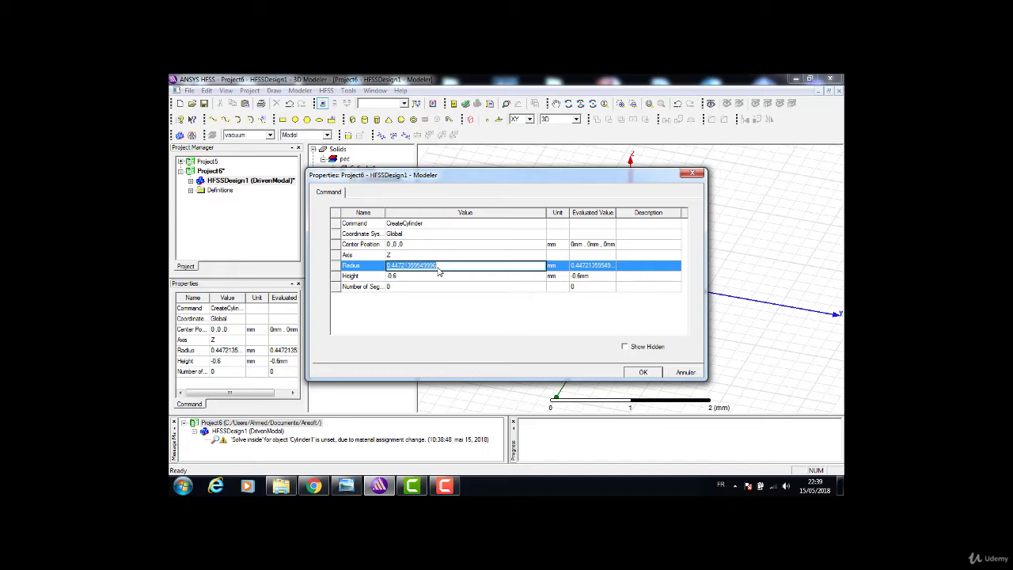
type("0.95 cm")
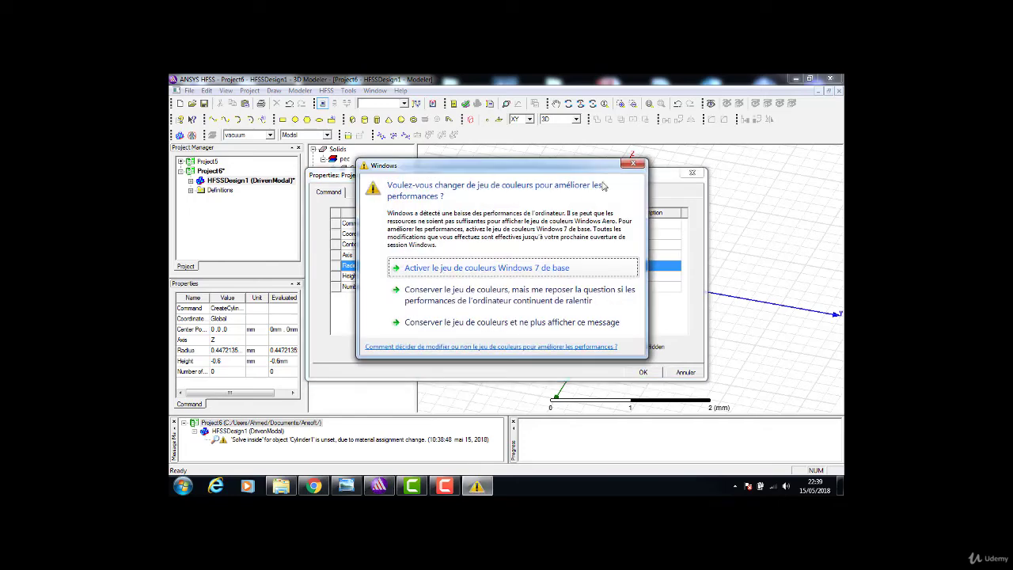
left_click(631, 165)
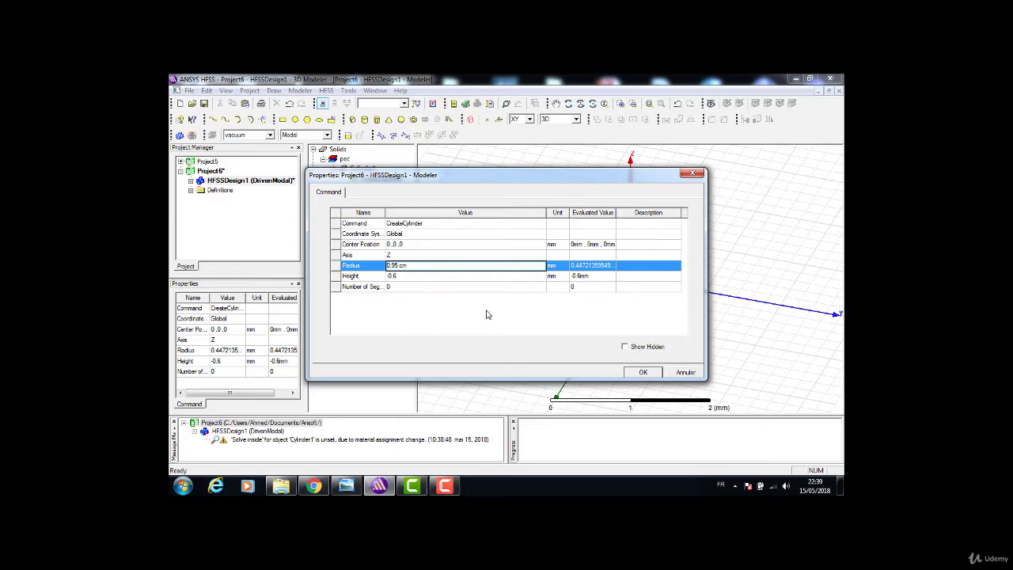
left_click(417, 277)
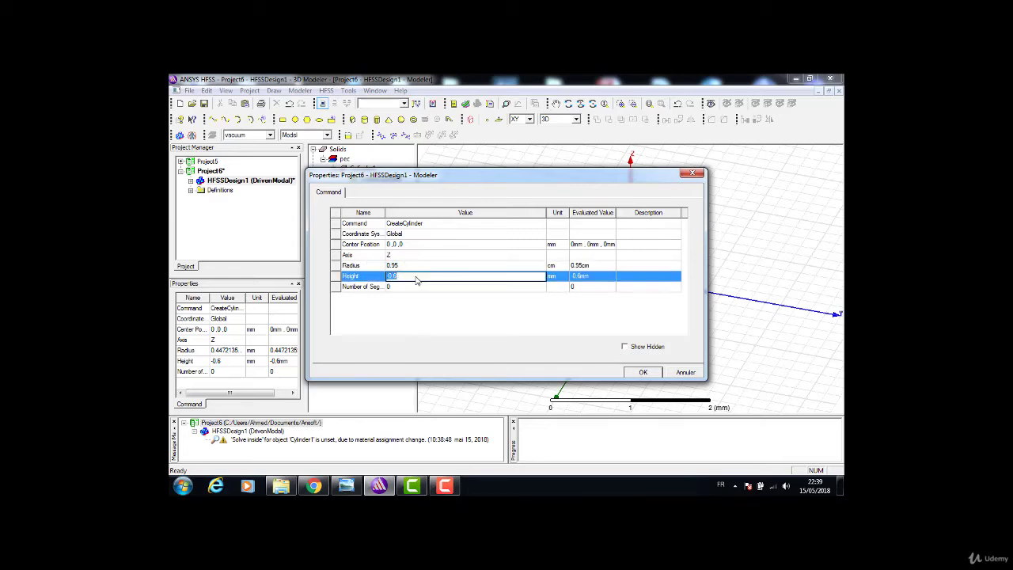
left_click(416, 276)
type("1.5 cm")
Step: Apply the 0.95 cm radius and -1.5 cm height, then frame the cylinder in view
left_click(643, 373)
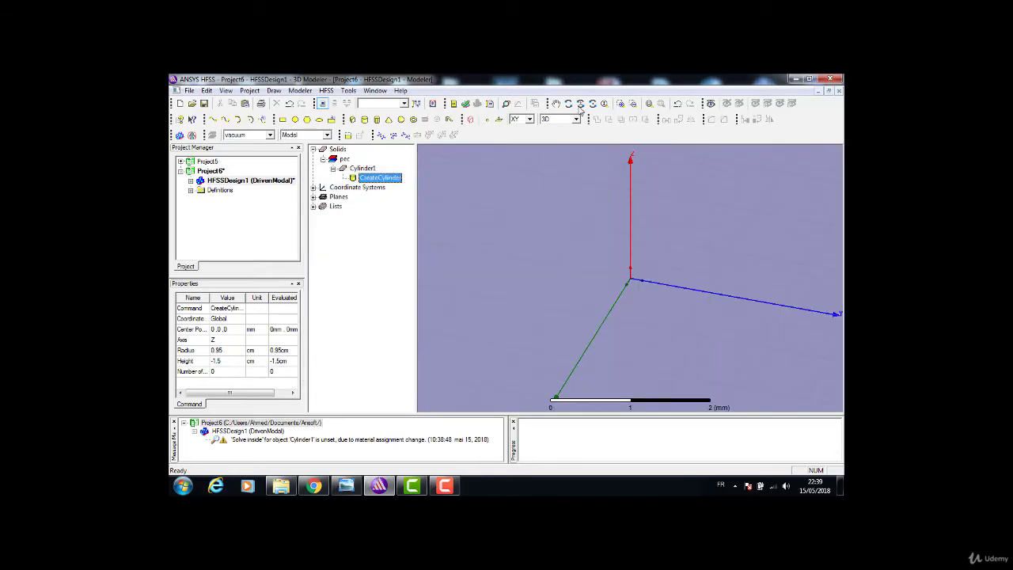
left_click(633, 104)
left_click_drag(560, 204, 709, 350)
left_click_drag(506, 220, 822, 361)
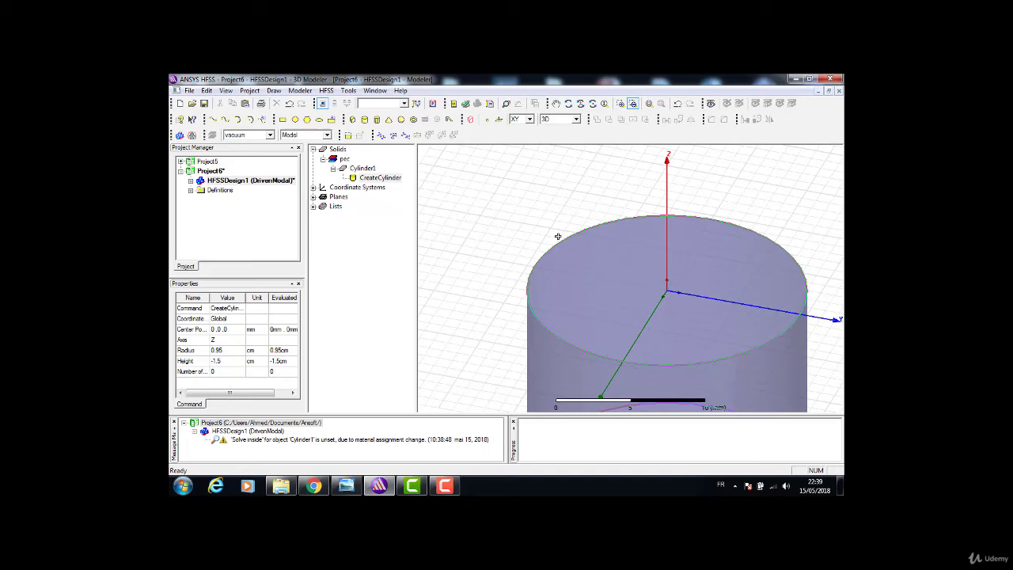
scroll(773, 358, "down", 2)
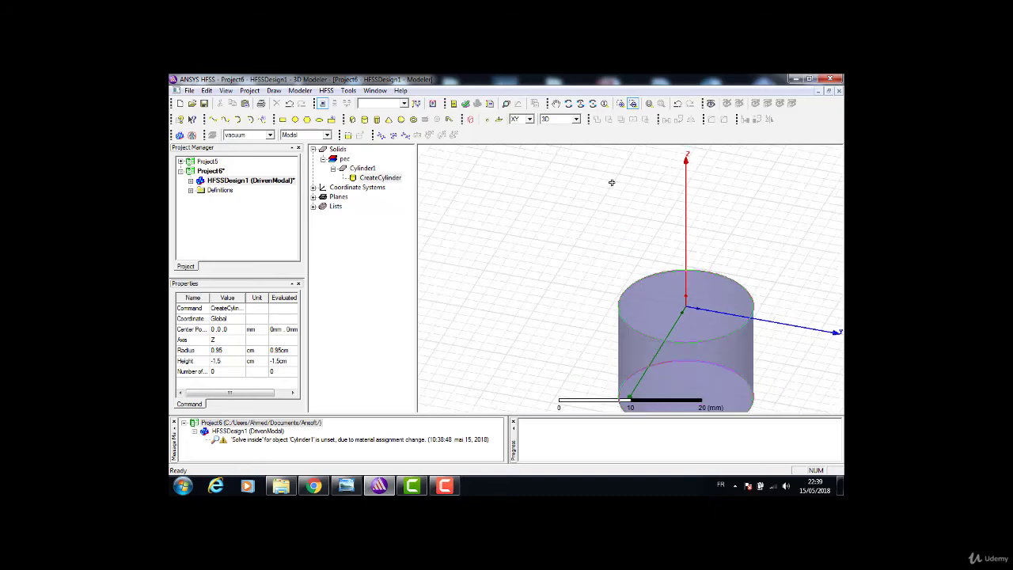
left_click(556, 103)
left_click_drag(685, 310, 608, 249)
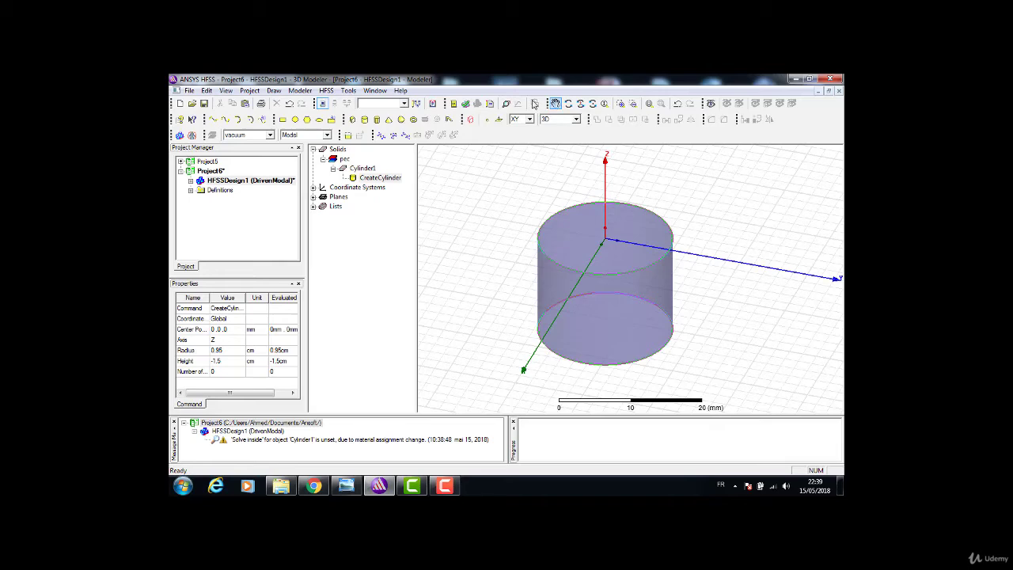
Step: Draw a second cylinder, Cylinder2, and open its CreateCylinder properties
left_click(364, 119)
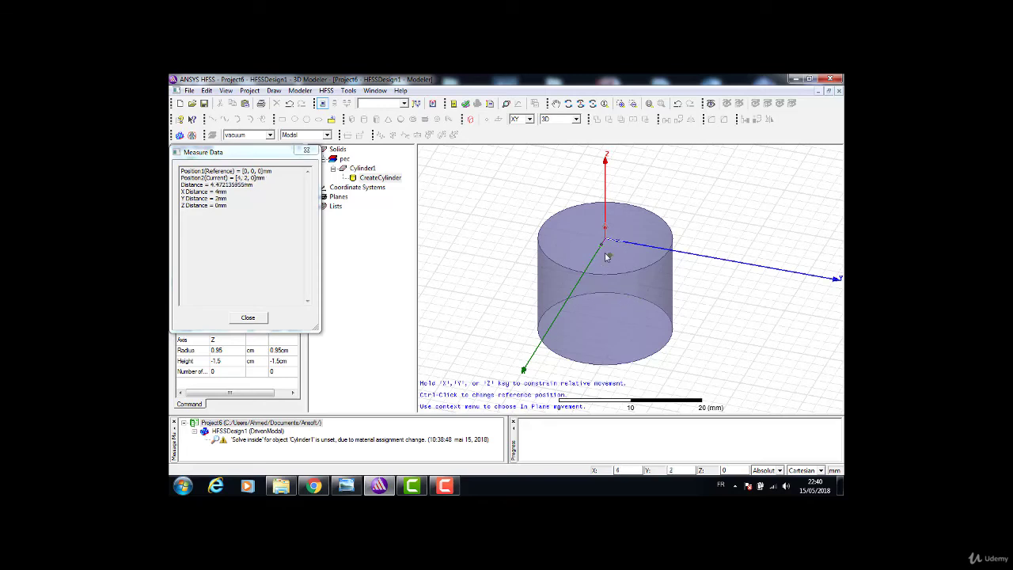
left_click(595, 296)
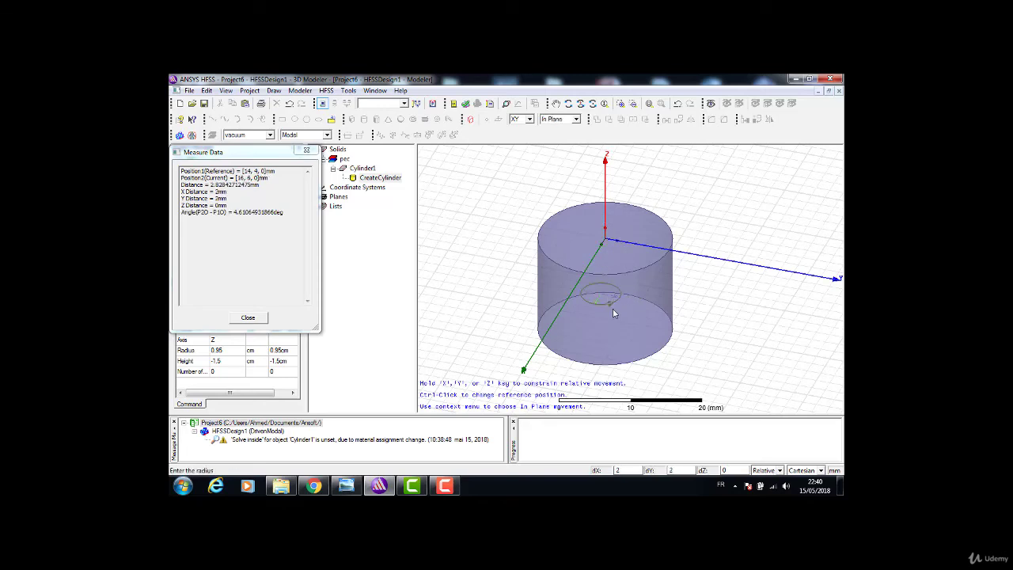
left_click(611, 312)
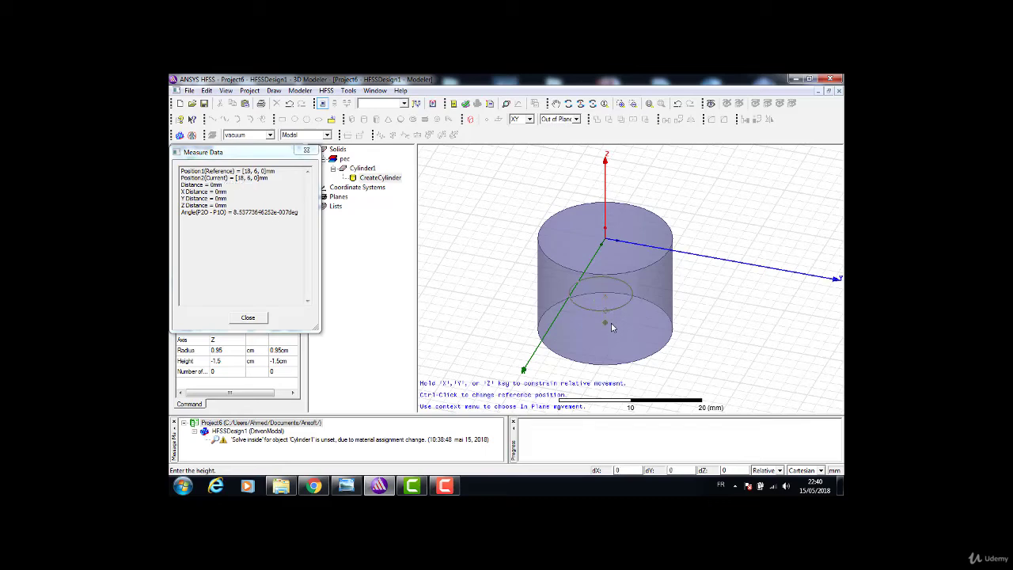
left_click(610, 351)
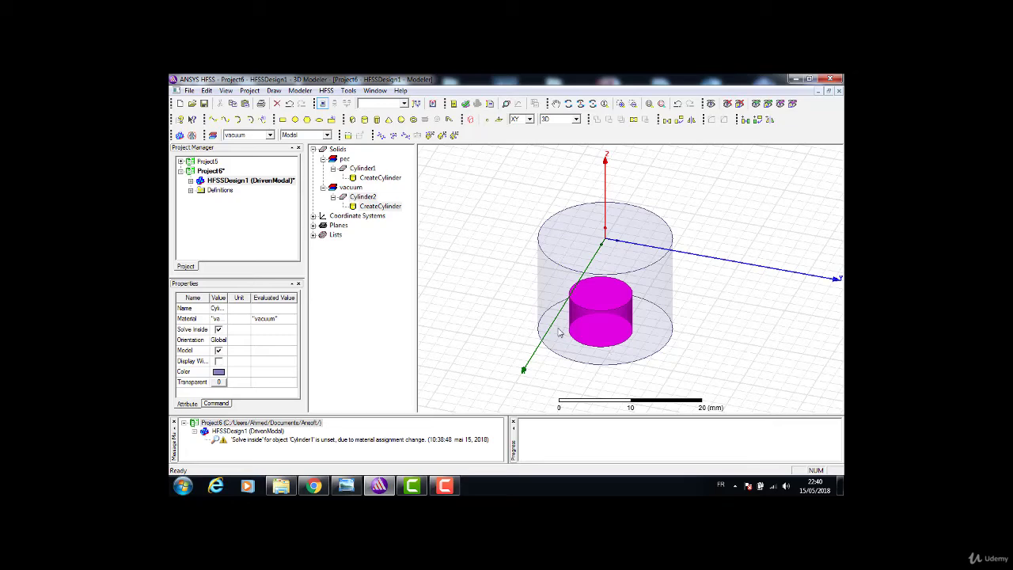
right_click(379, 207)
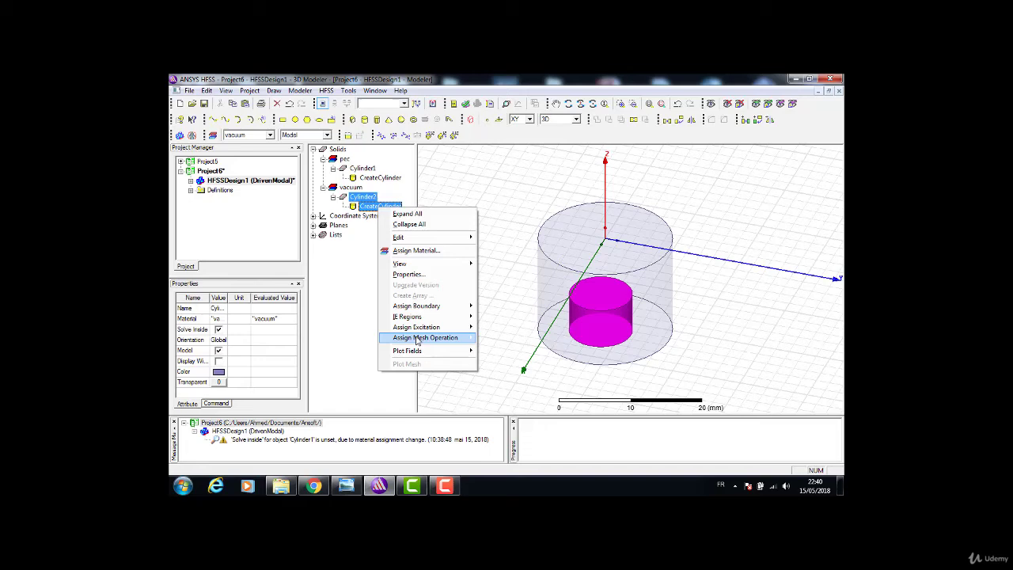
left_click(406, 273)
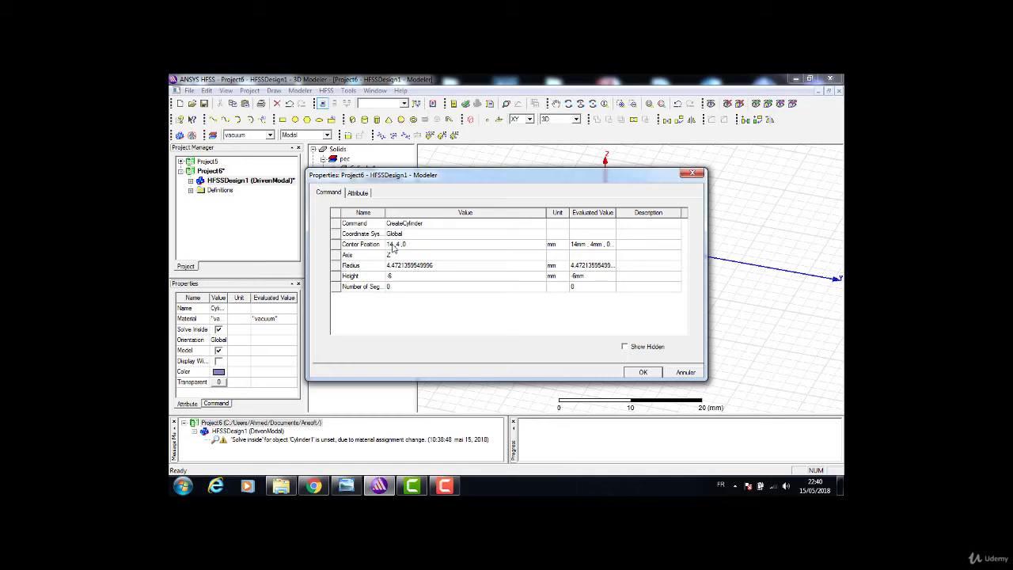
Step: Change Cylinder2's centre position to 0, 0, -0.9 cm
left_click(395, 244)
left_click(391, 245)
key("BackSpace")
key("BackSpace")
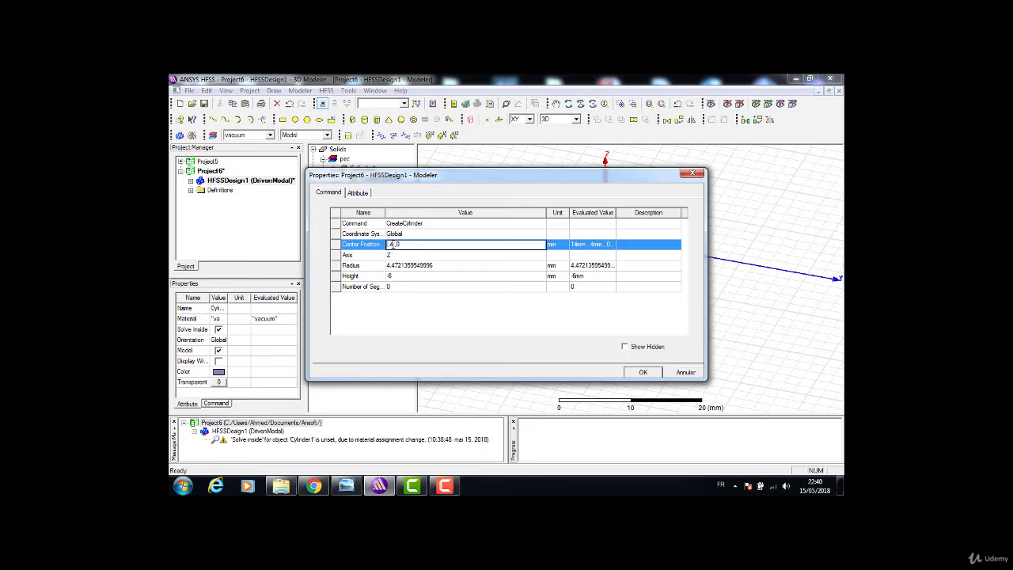
type("0")
left_click(394, 244)
key("BackSpace")
type("0")
type("0")
type("cm")
key("Return")
Step: Drive the radius with a new variable hornradius set to 4 mm
key("Return")
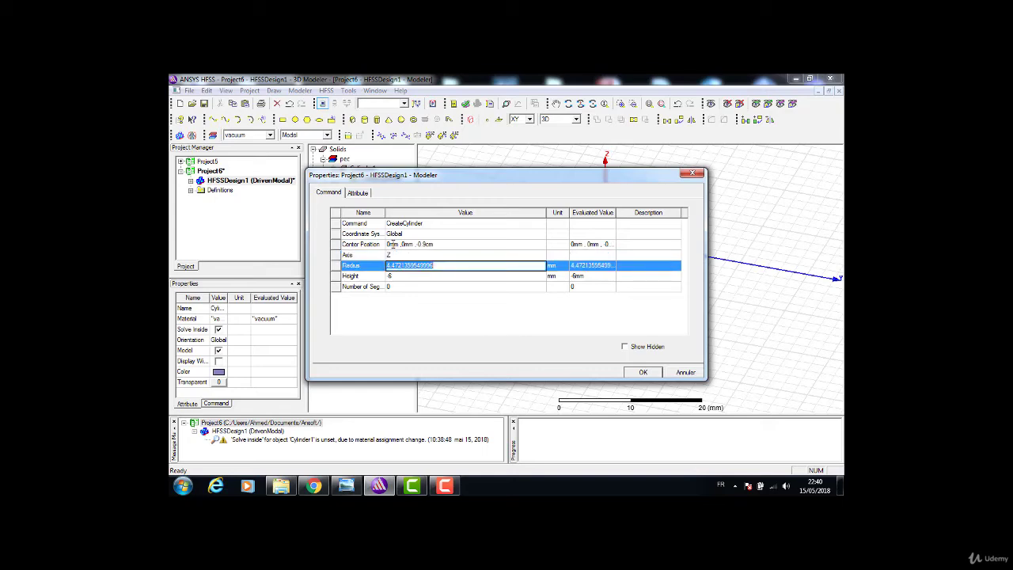
type("homradius")
key("Return")
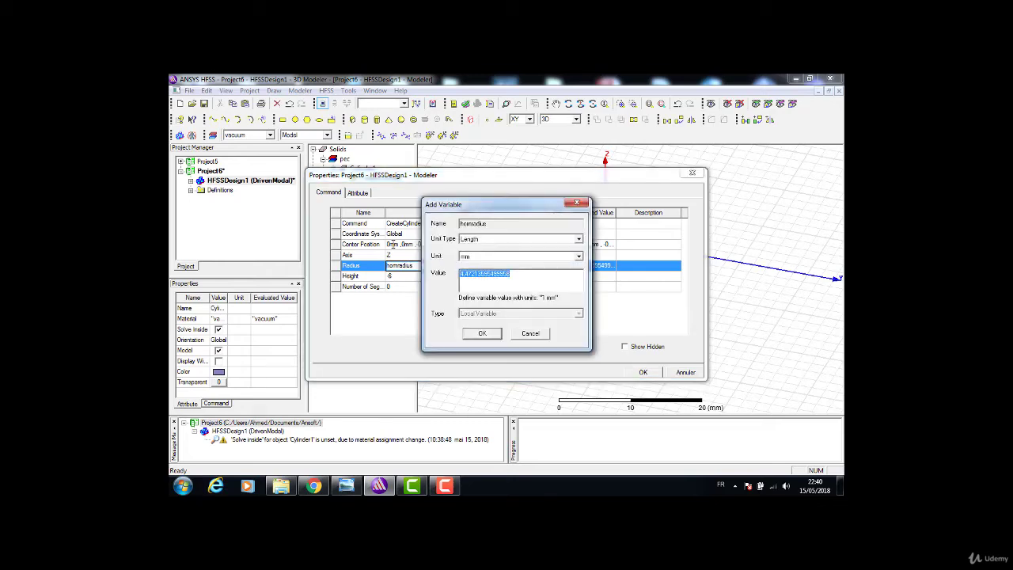
type("8")
type(" mm")
key("Return")
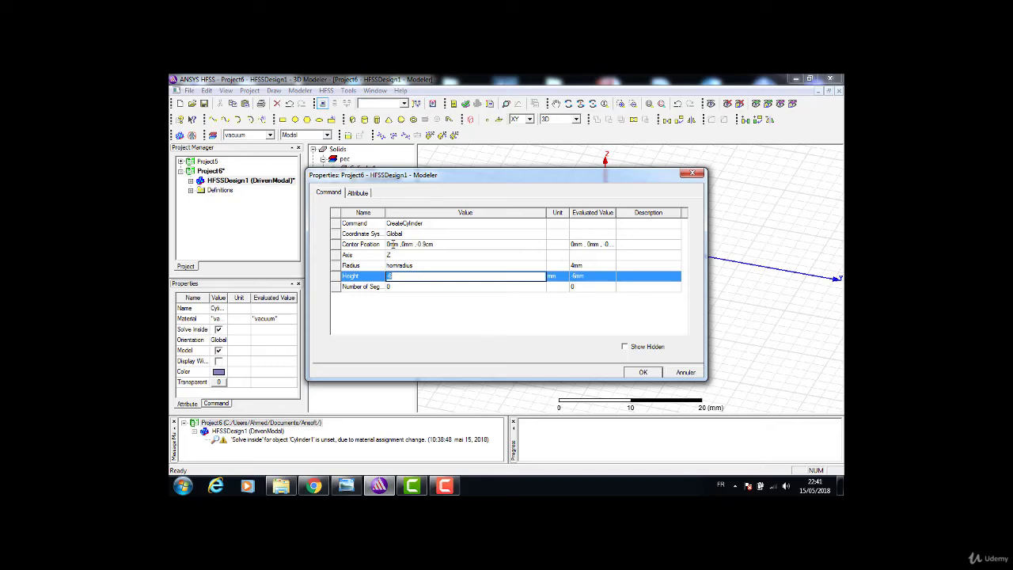
Step: Set Cylinder2's height to 0.6 cm and apply the changes
left_click(402, 276)
type("0")
type(".")
type("m")
key("Tab")
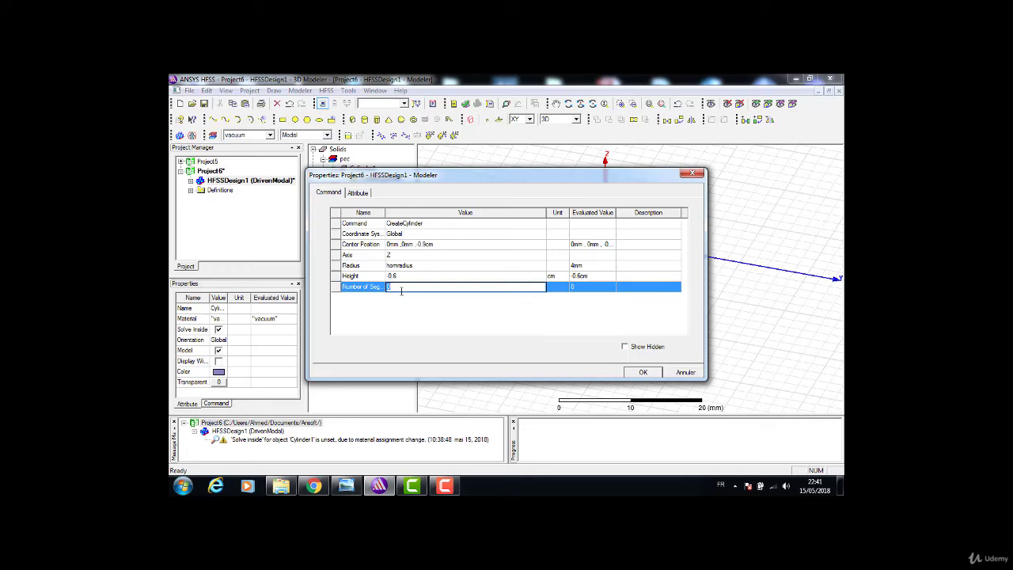
left_click(648, 373)
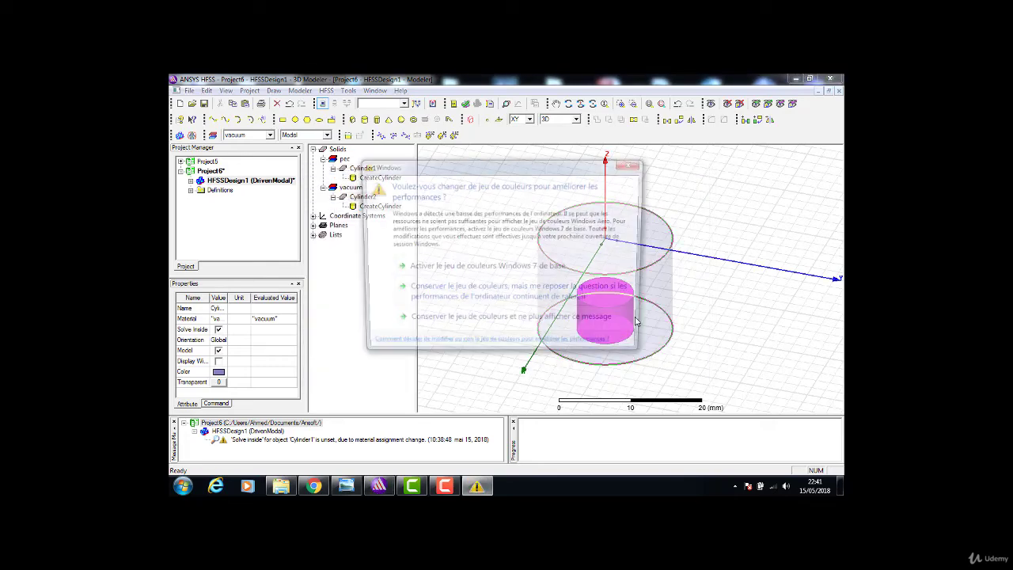
Step: Dismiss the colour-scheme prompt and orbit to a near side-on view of both cylinders
left_click(633, 164)
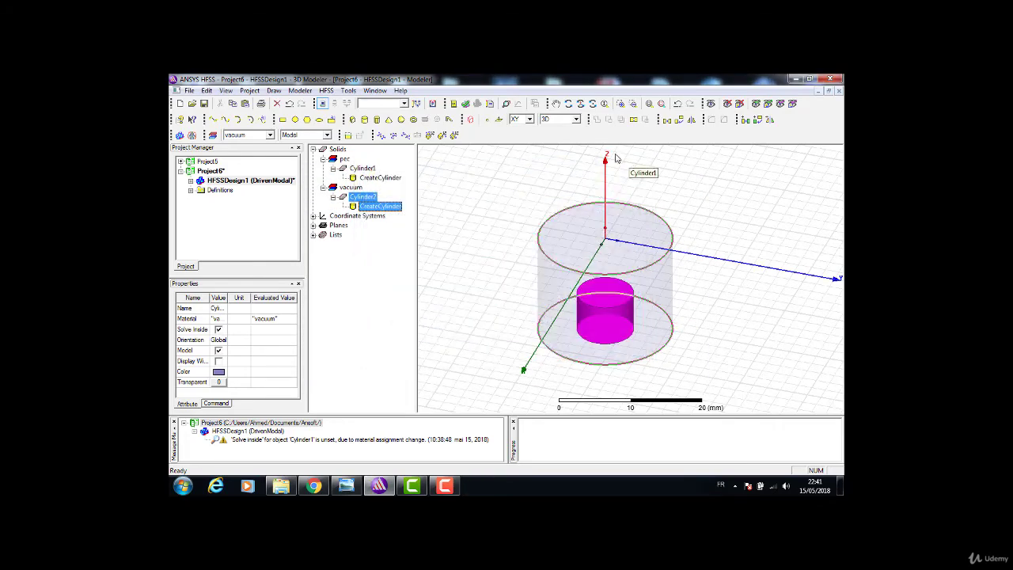
left_click(592, 104)
mouse_move(611, 350)
left_mouse_down()
mouse_move(604, 301)
mouse_move(606, 333)
left_mouse_up()
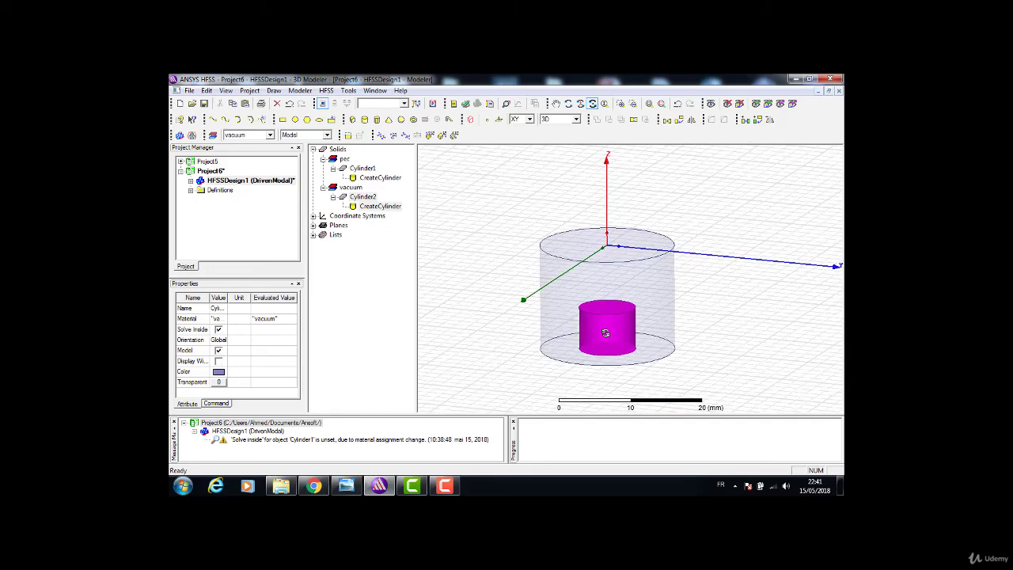
left_click(592, 103)
left_click(326, 91)
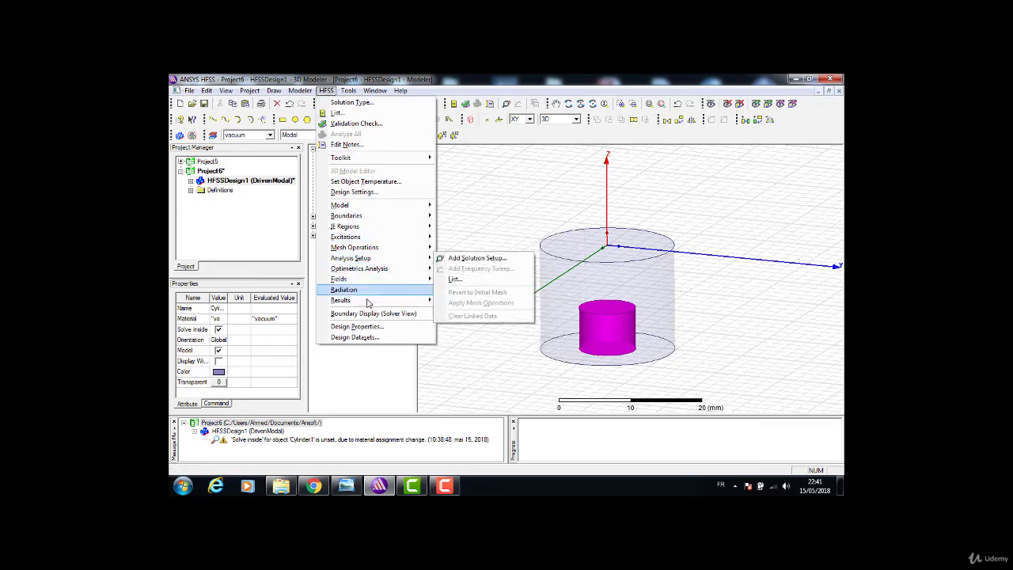
left_click(369, 329)
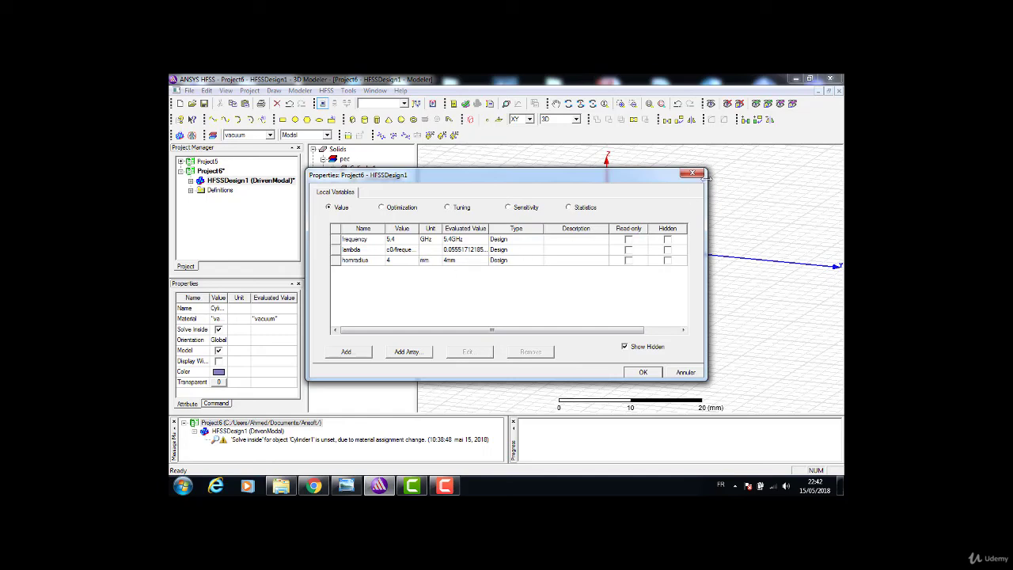
left_click(692, 173)
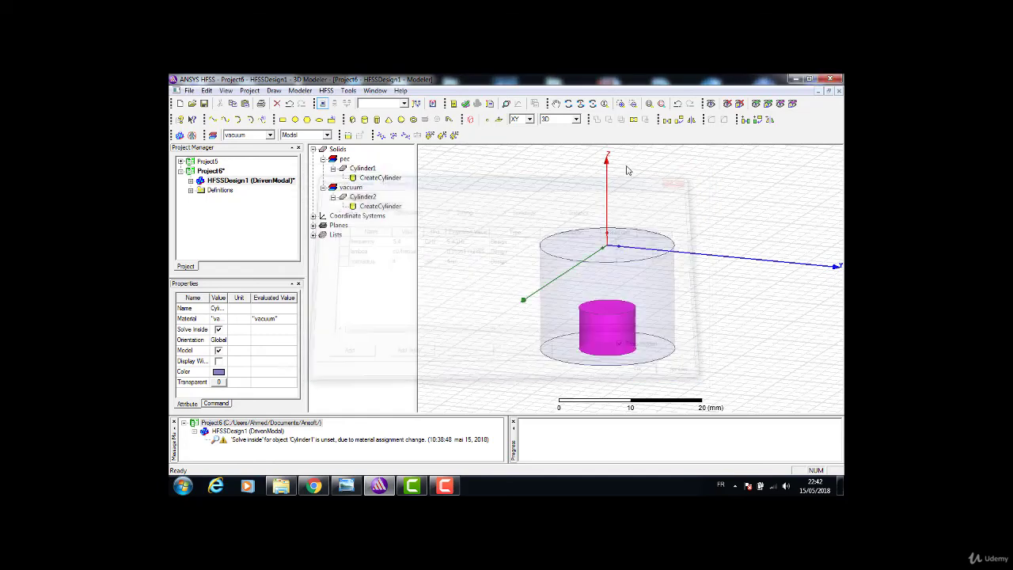
left_click(325, 91)
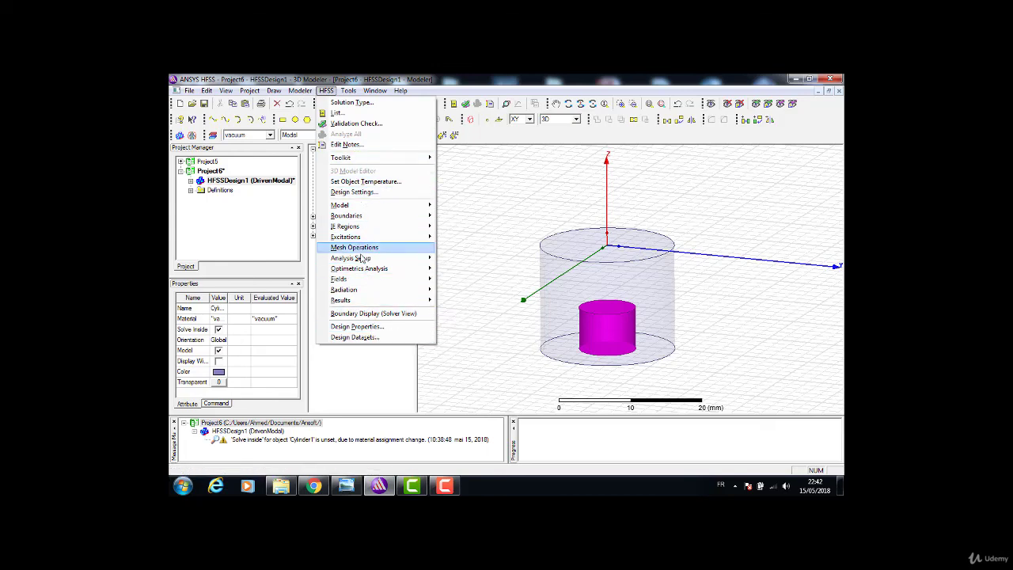
mouse_move(361, 293)
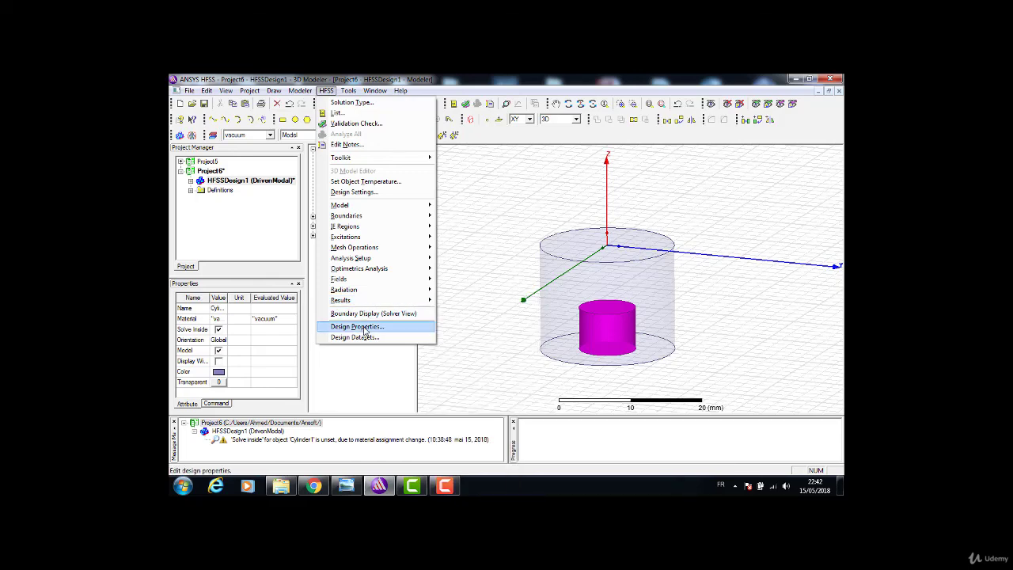
left_click(365, 328)
left_click(693, 173)
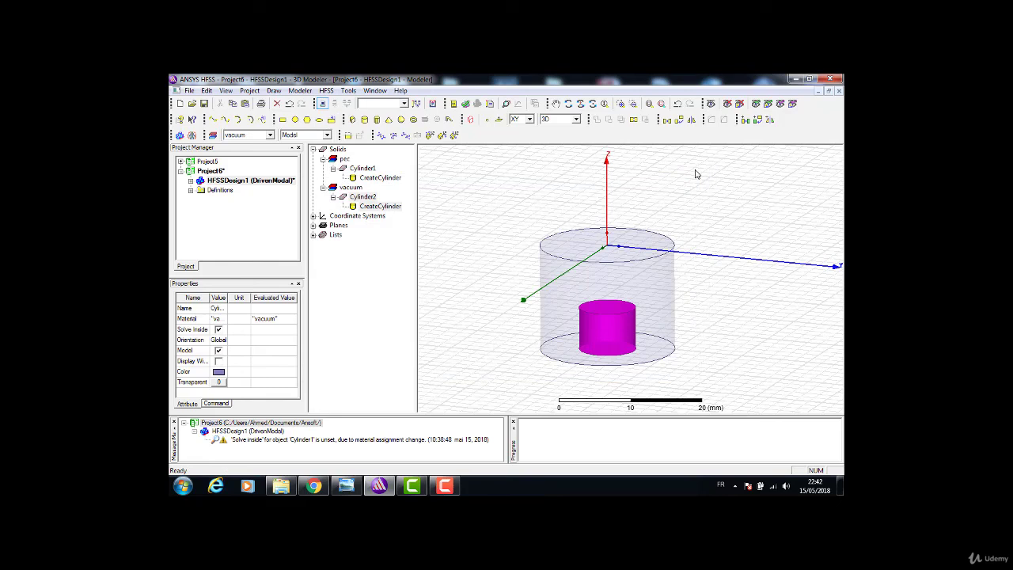
Step: Copy Cylinder1 as Cylinder3 and expand Cylinder3 to show its CreateCylinder step
left_click(362, 169)
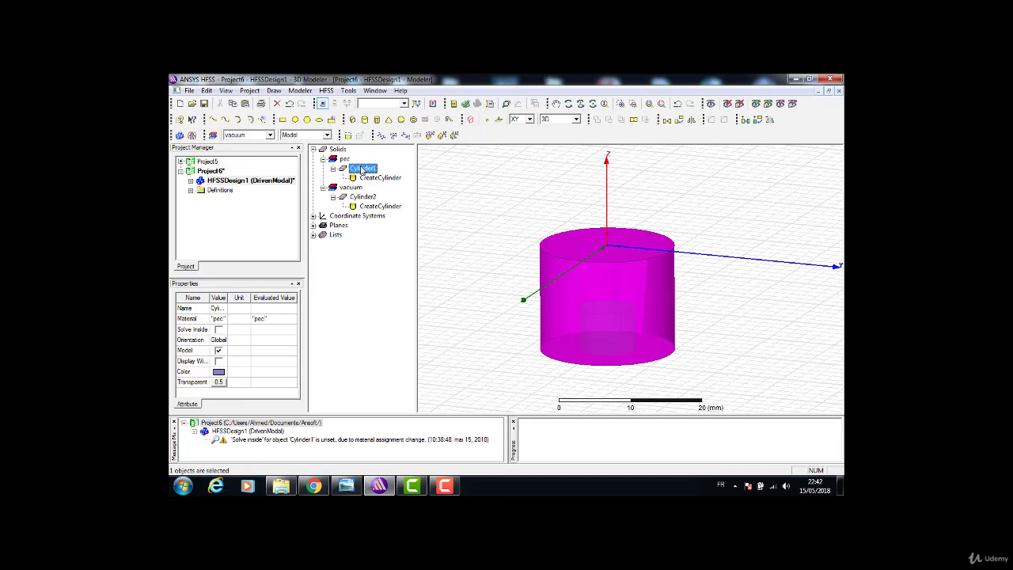
left_click(351, 266)
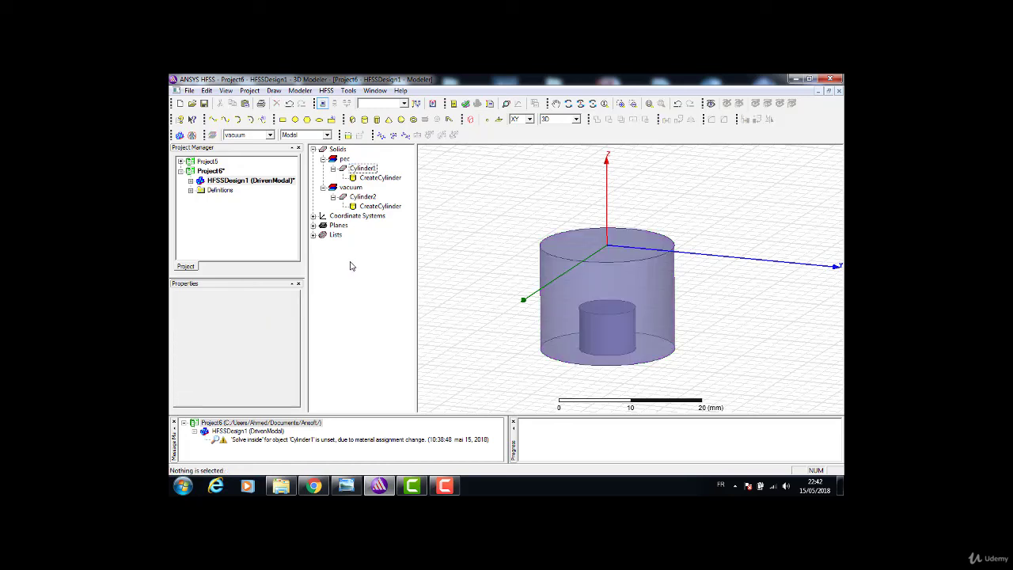
key("ctrl+v")
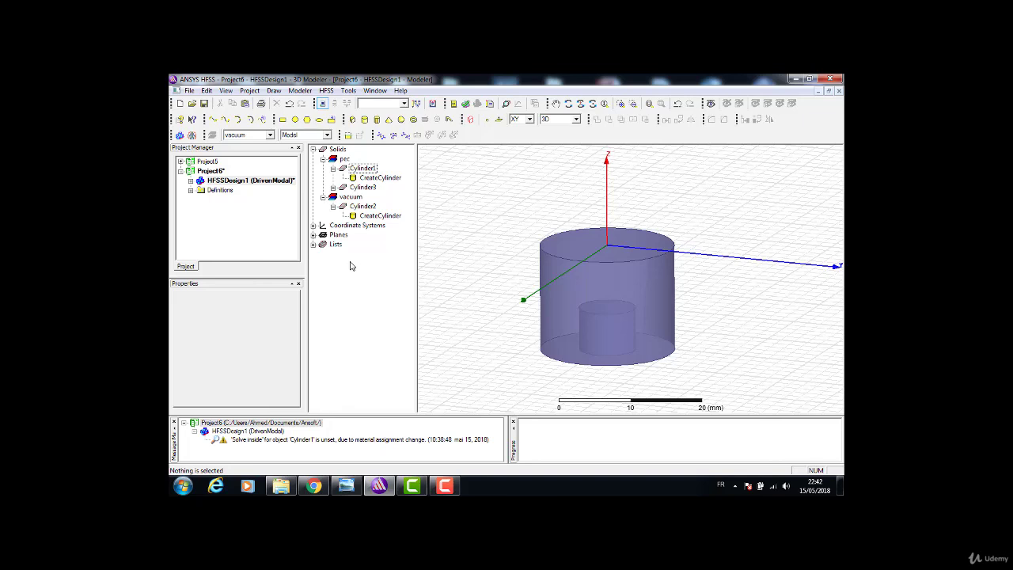
left_click(363, 187)
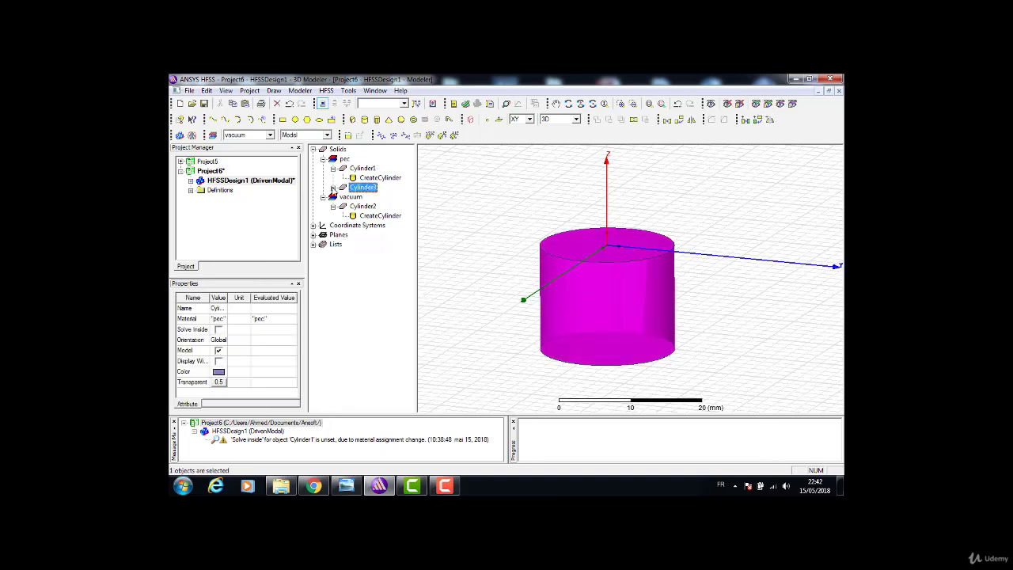
left_click(333, 188)
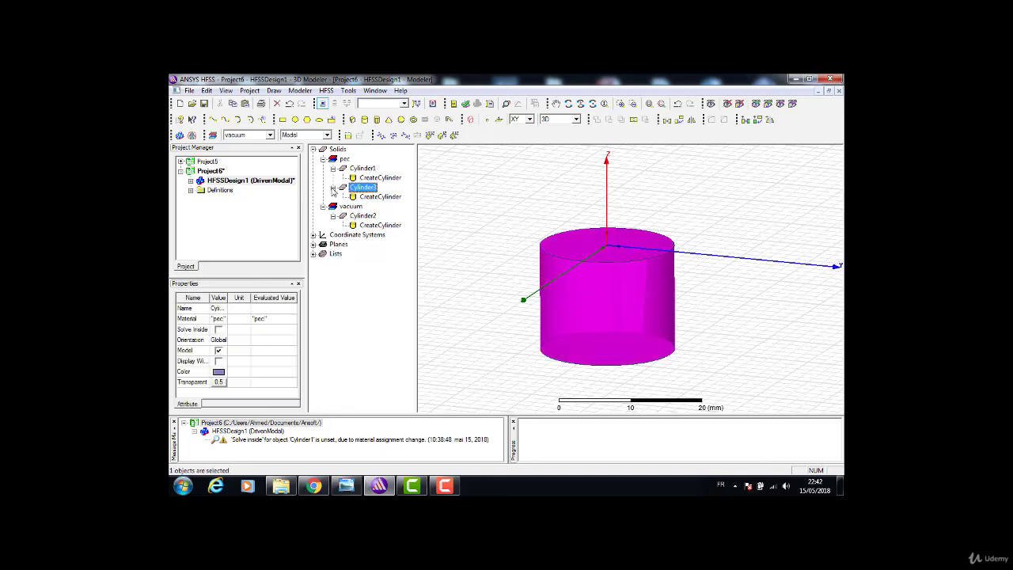